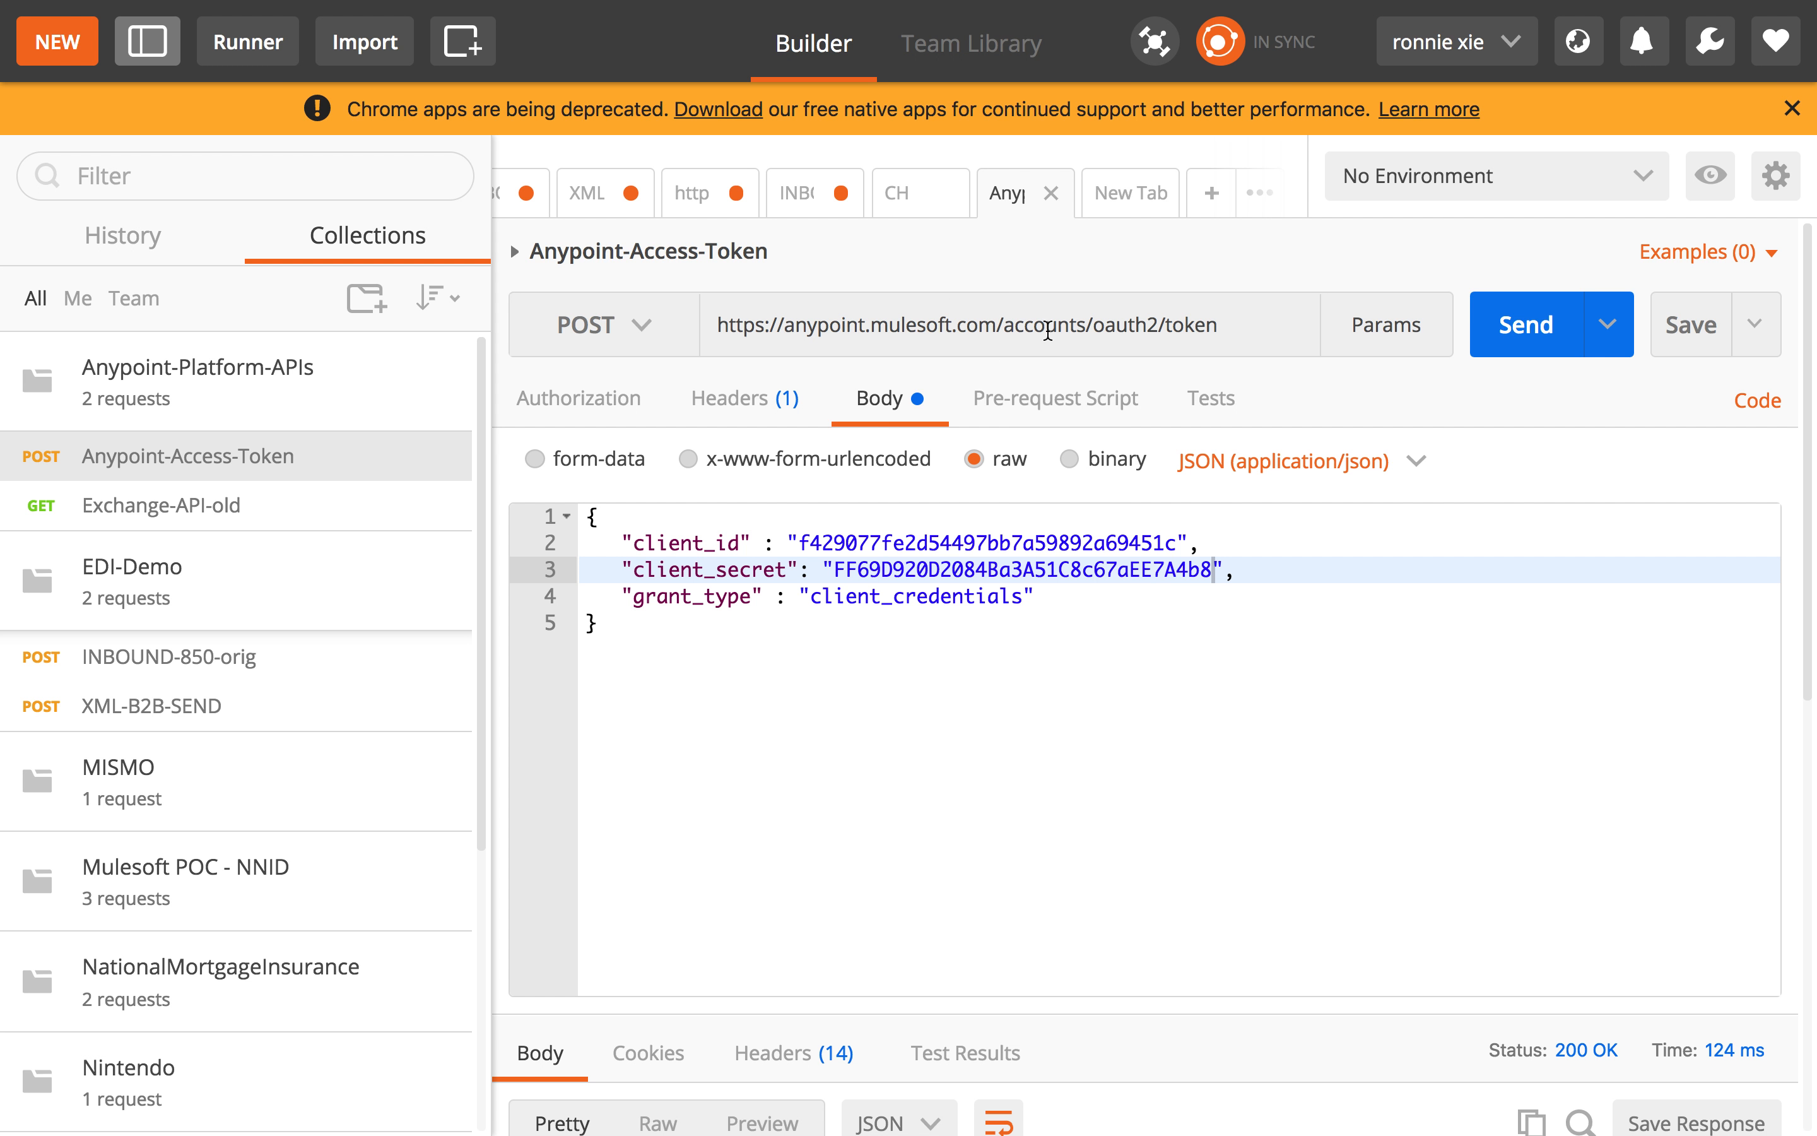
# Review the Content-Type header and the raw JSON client-credentials body of the Anypoint-Access-Token request
pyautogui.click(759, 402)
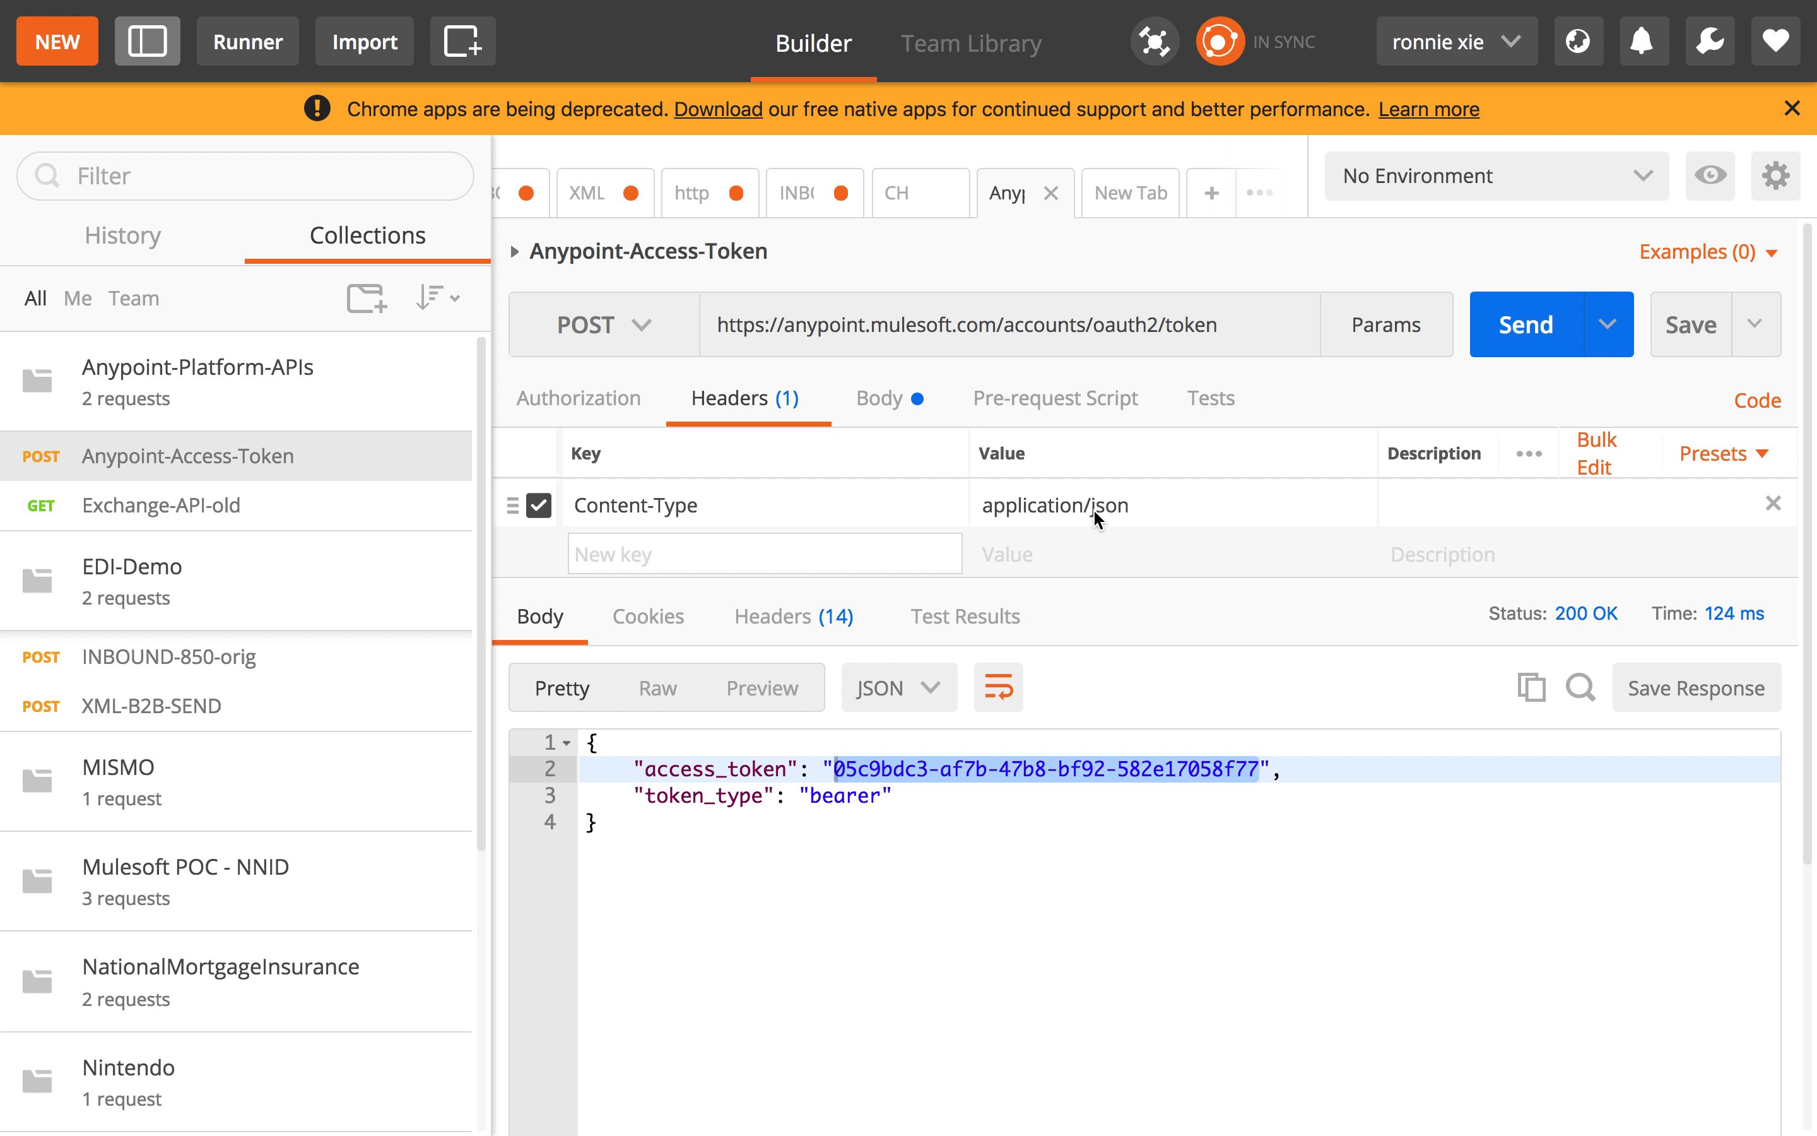
pyautogui.click(929, 411)
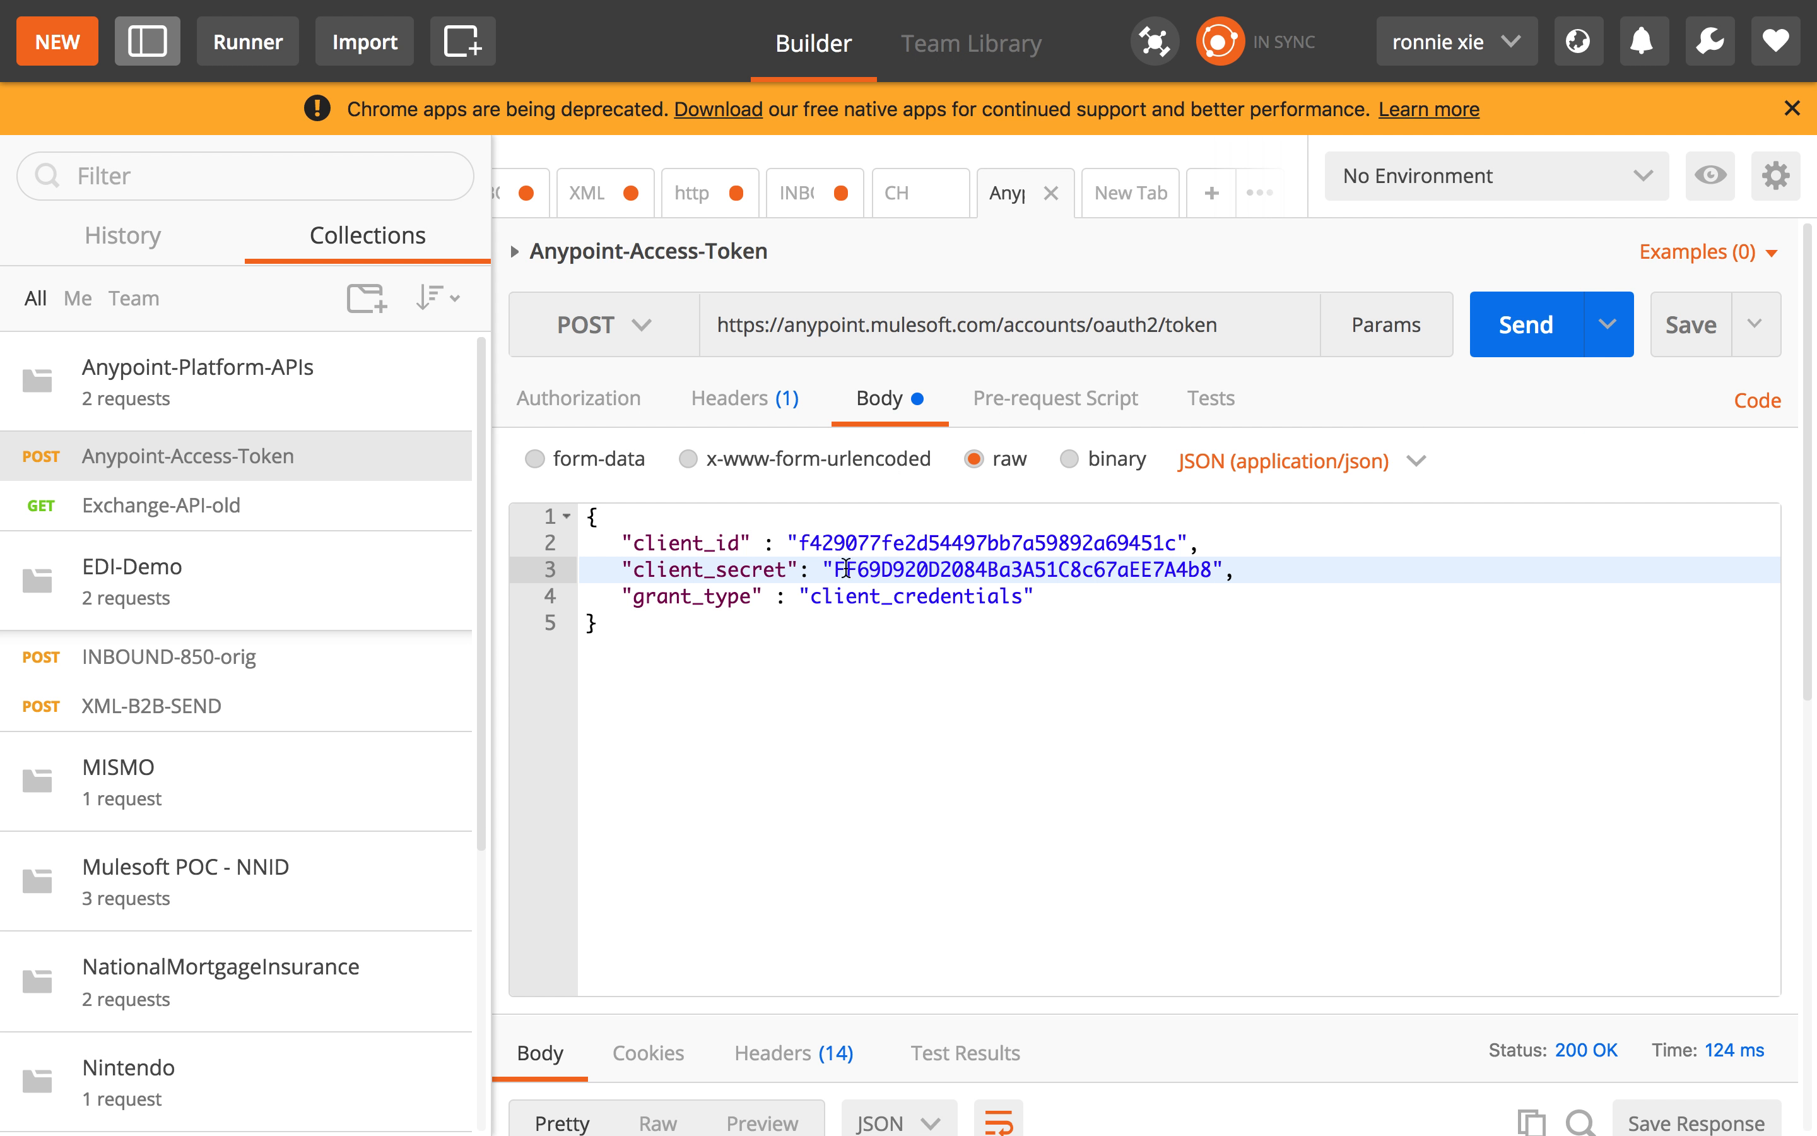
pyautogui.click(711, 547)
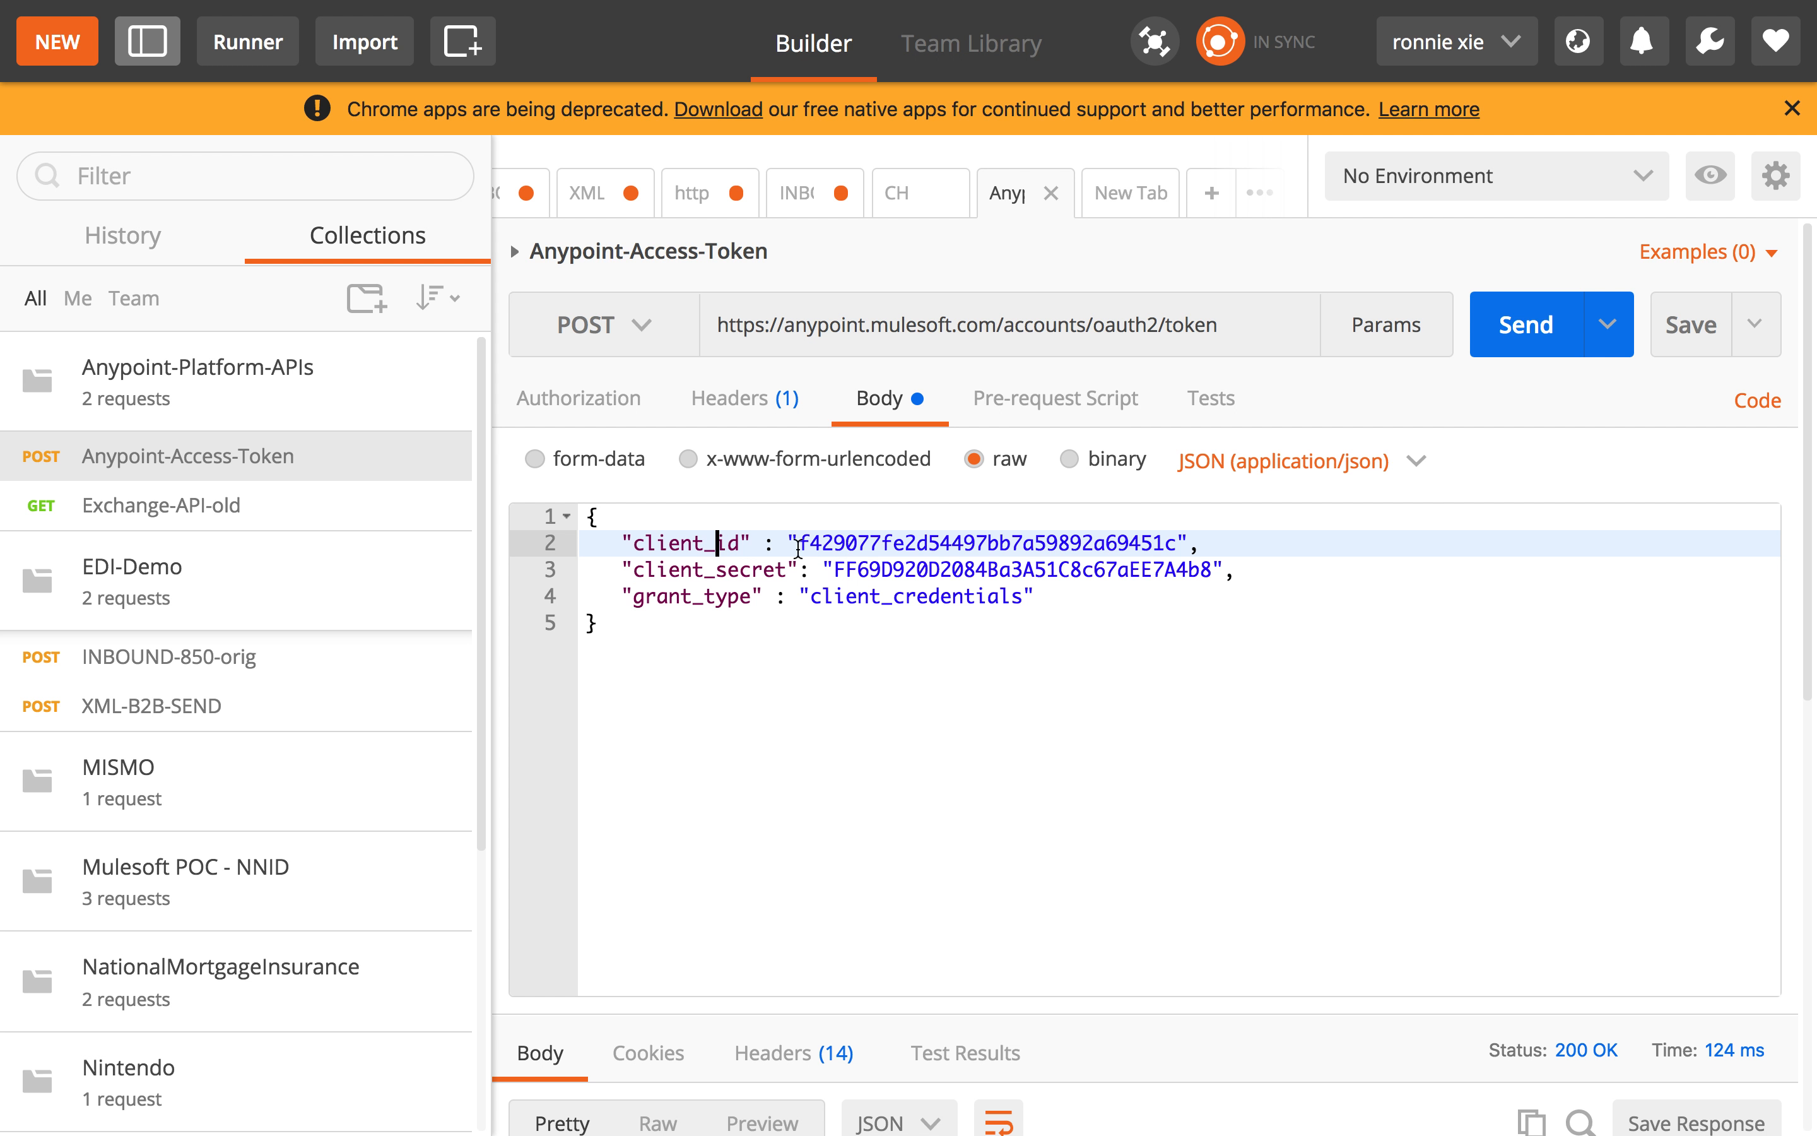
pyautogui.click(867, 560)
# Switch to the Anypoint Platform browser window and open the private exchange's organization info in Access Management
pyautogui.hotkey('ctrl', 'Right')
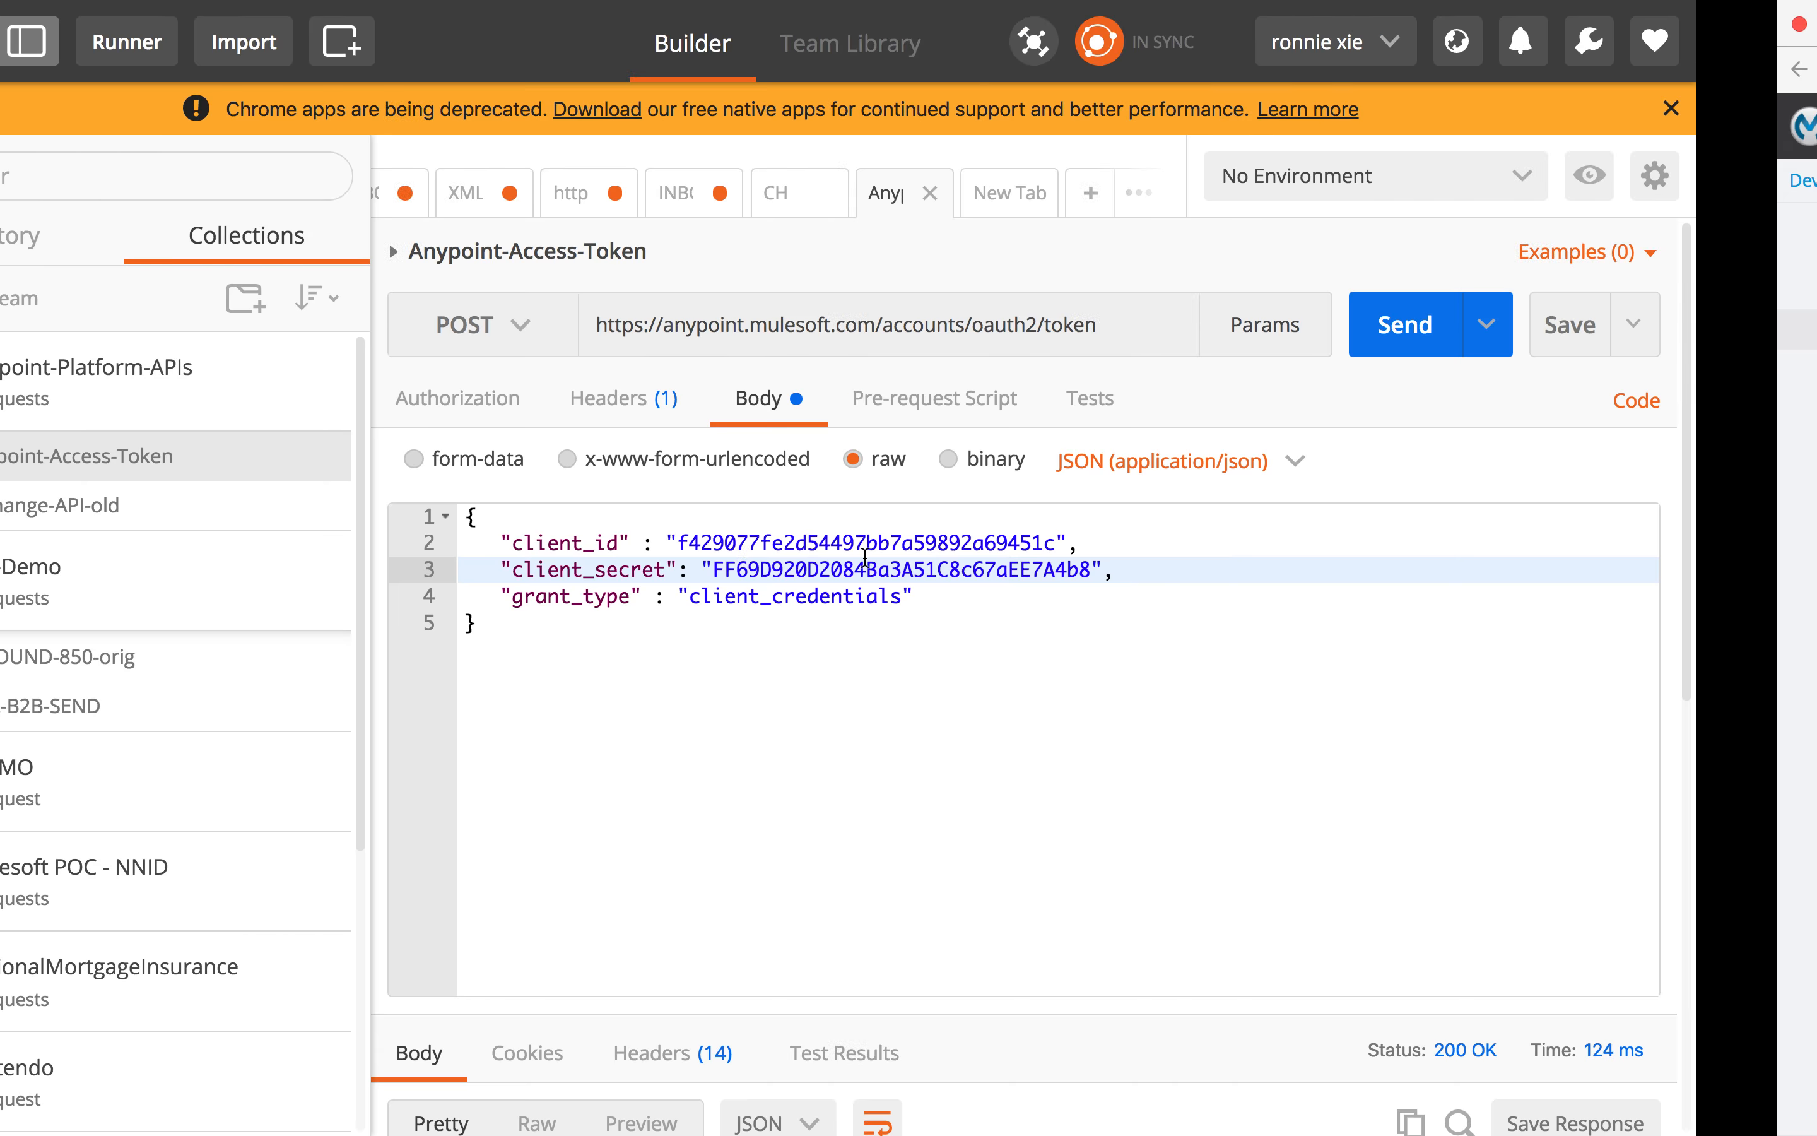
pyautogui.click(1325, 30)
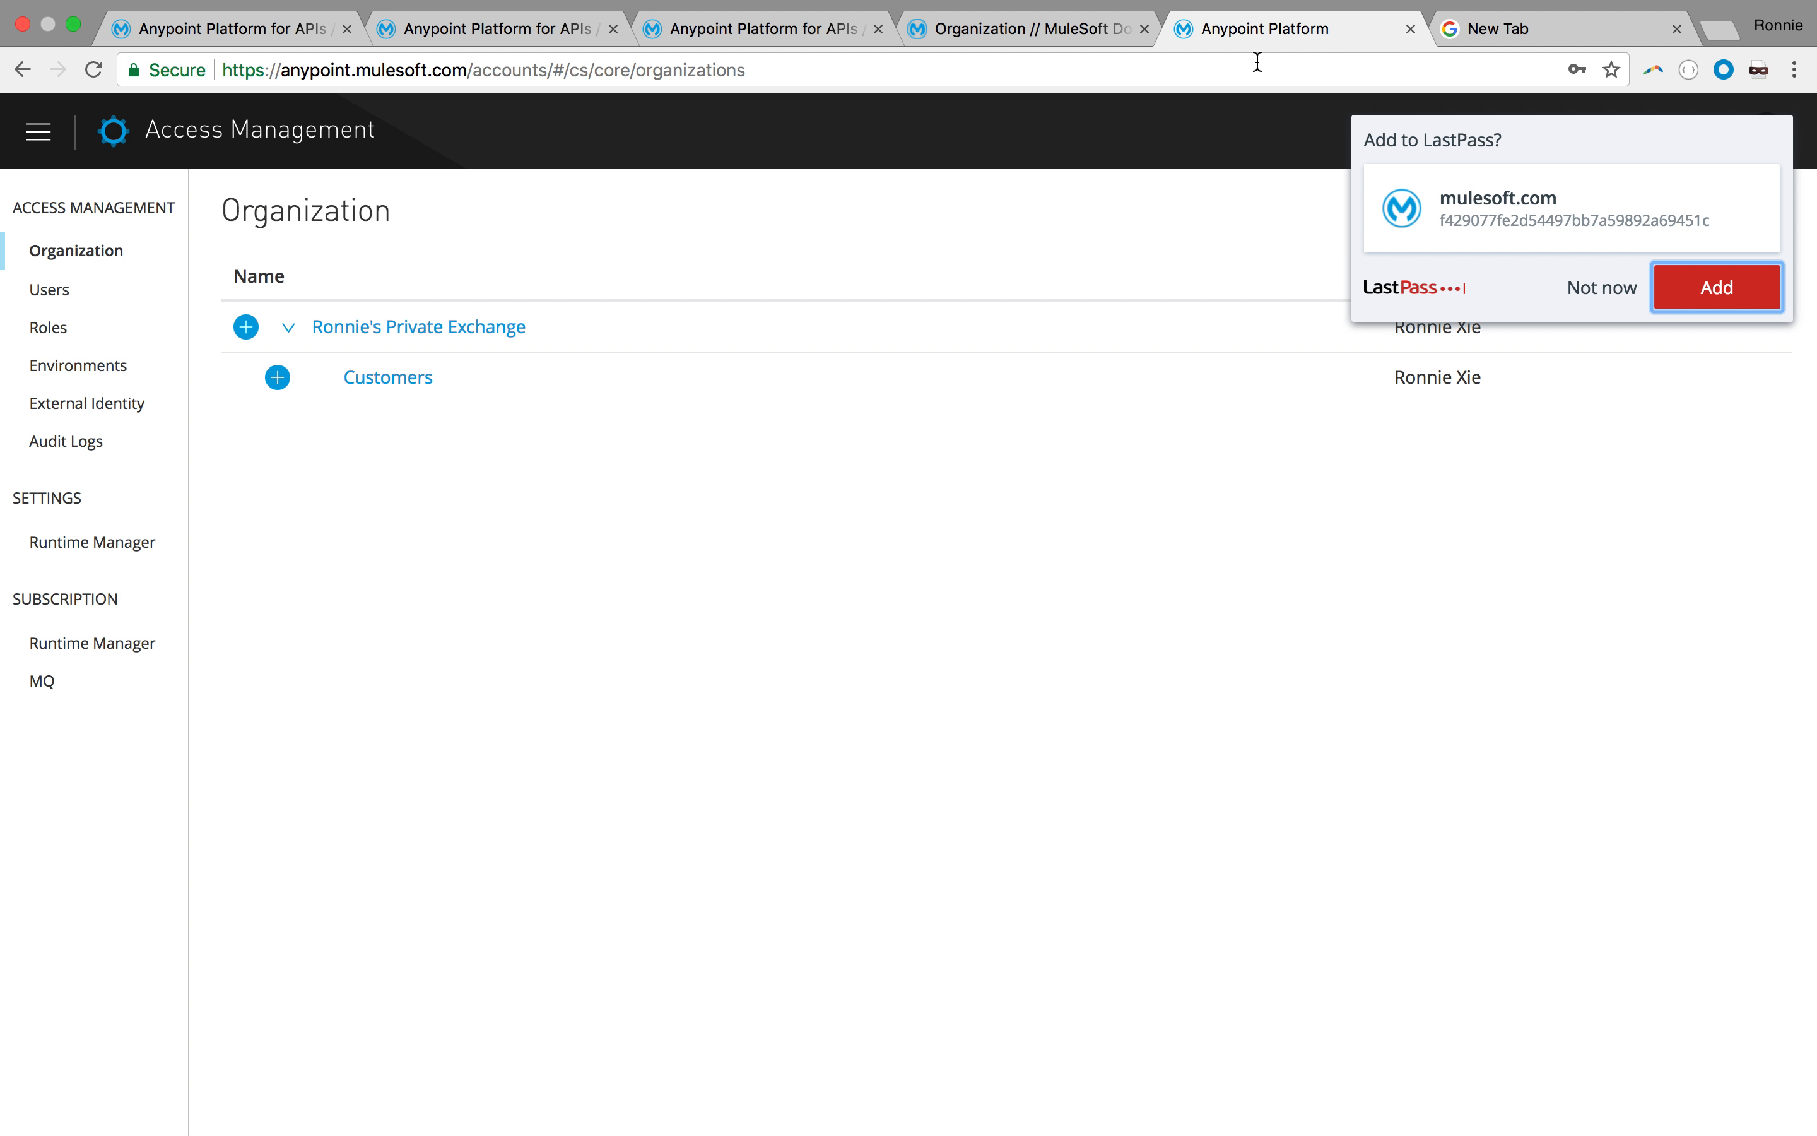
pyautogui.click(38, 132)
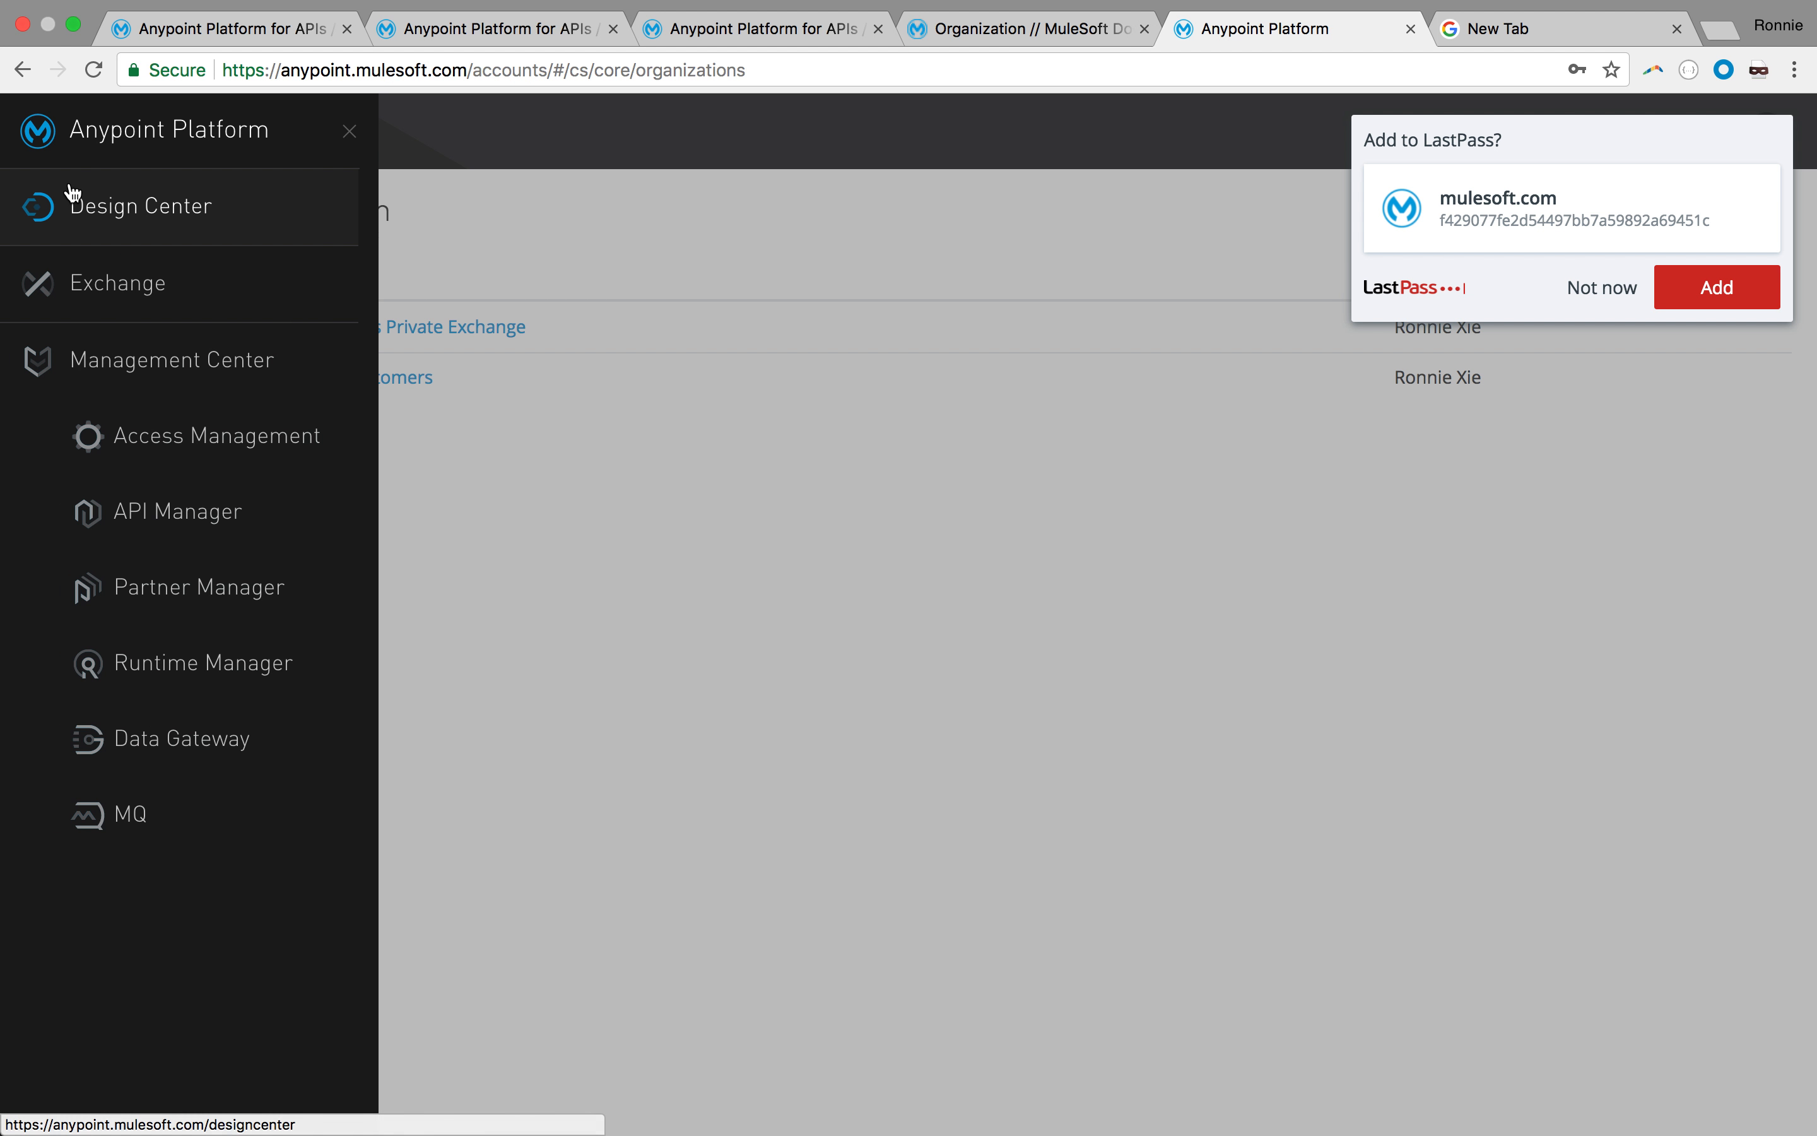
pyautogui.click(153, 133)
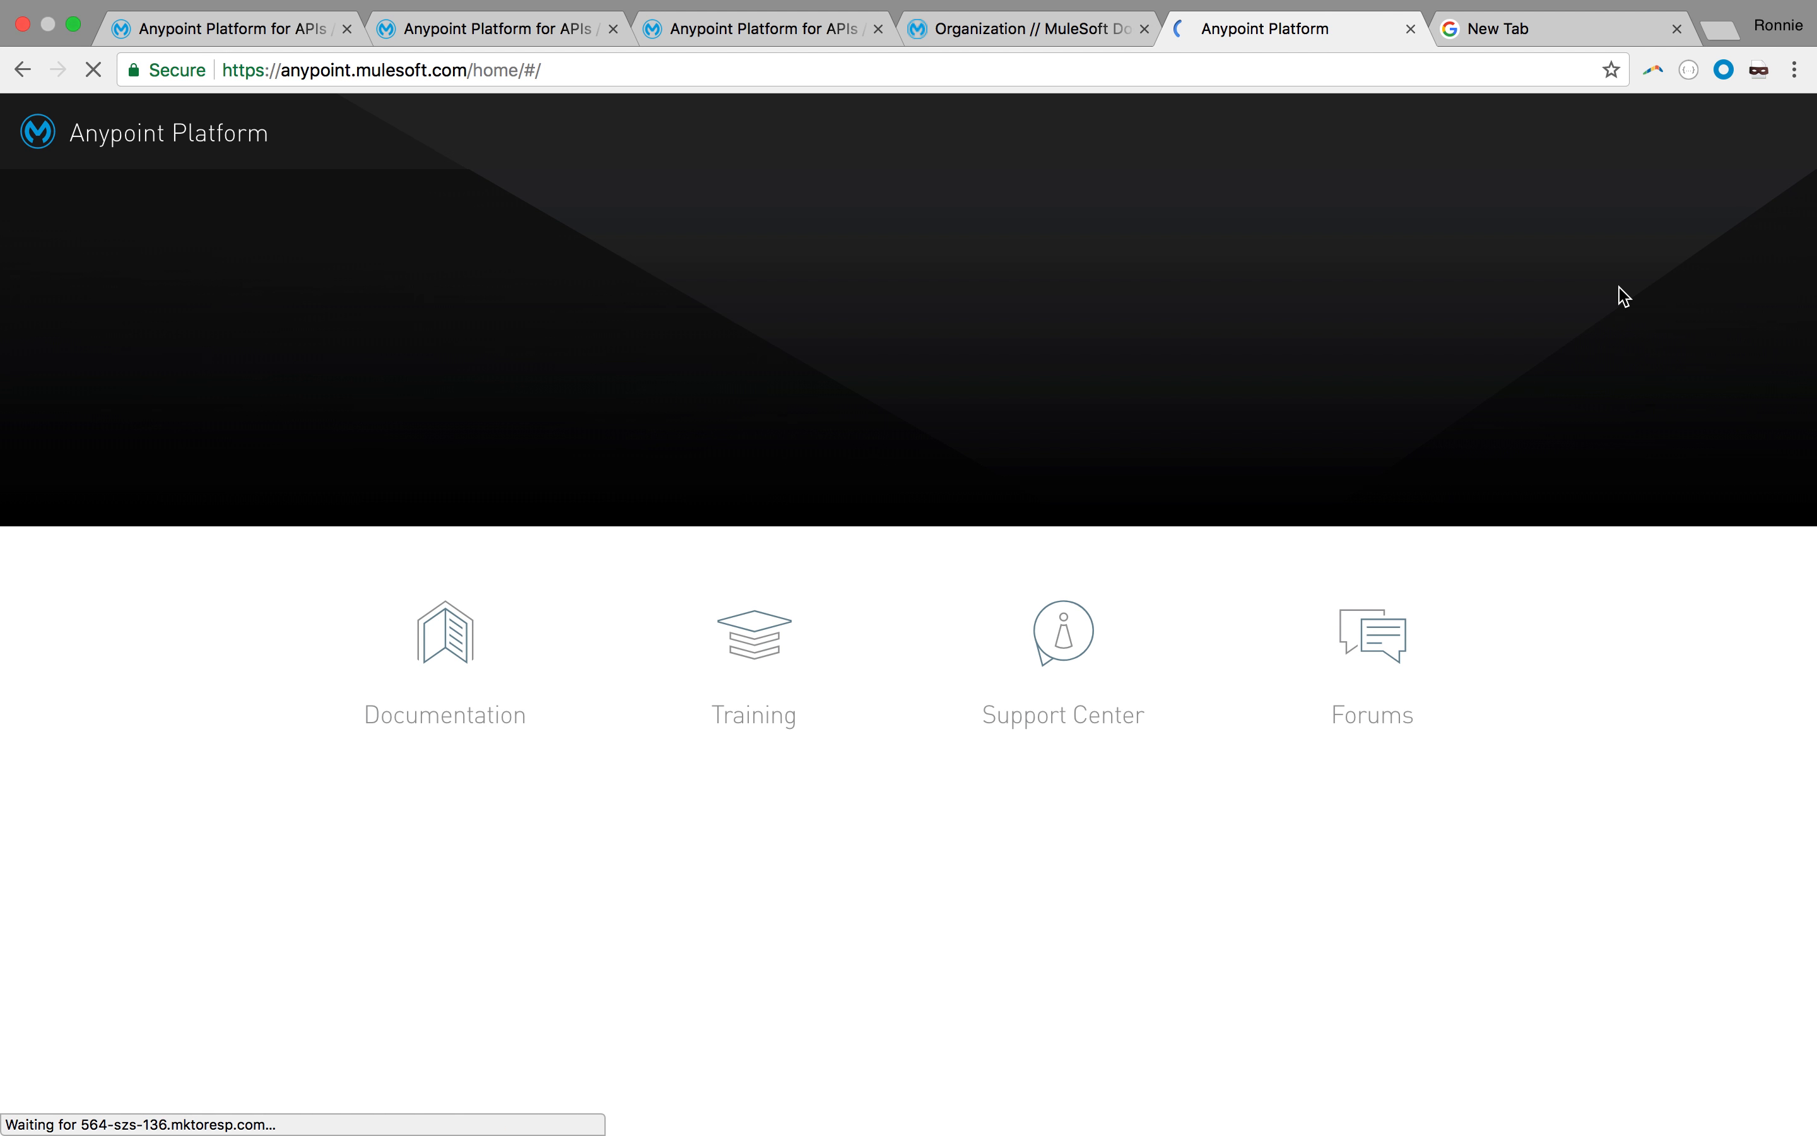
pyautogui.click(1608, 293)
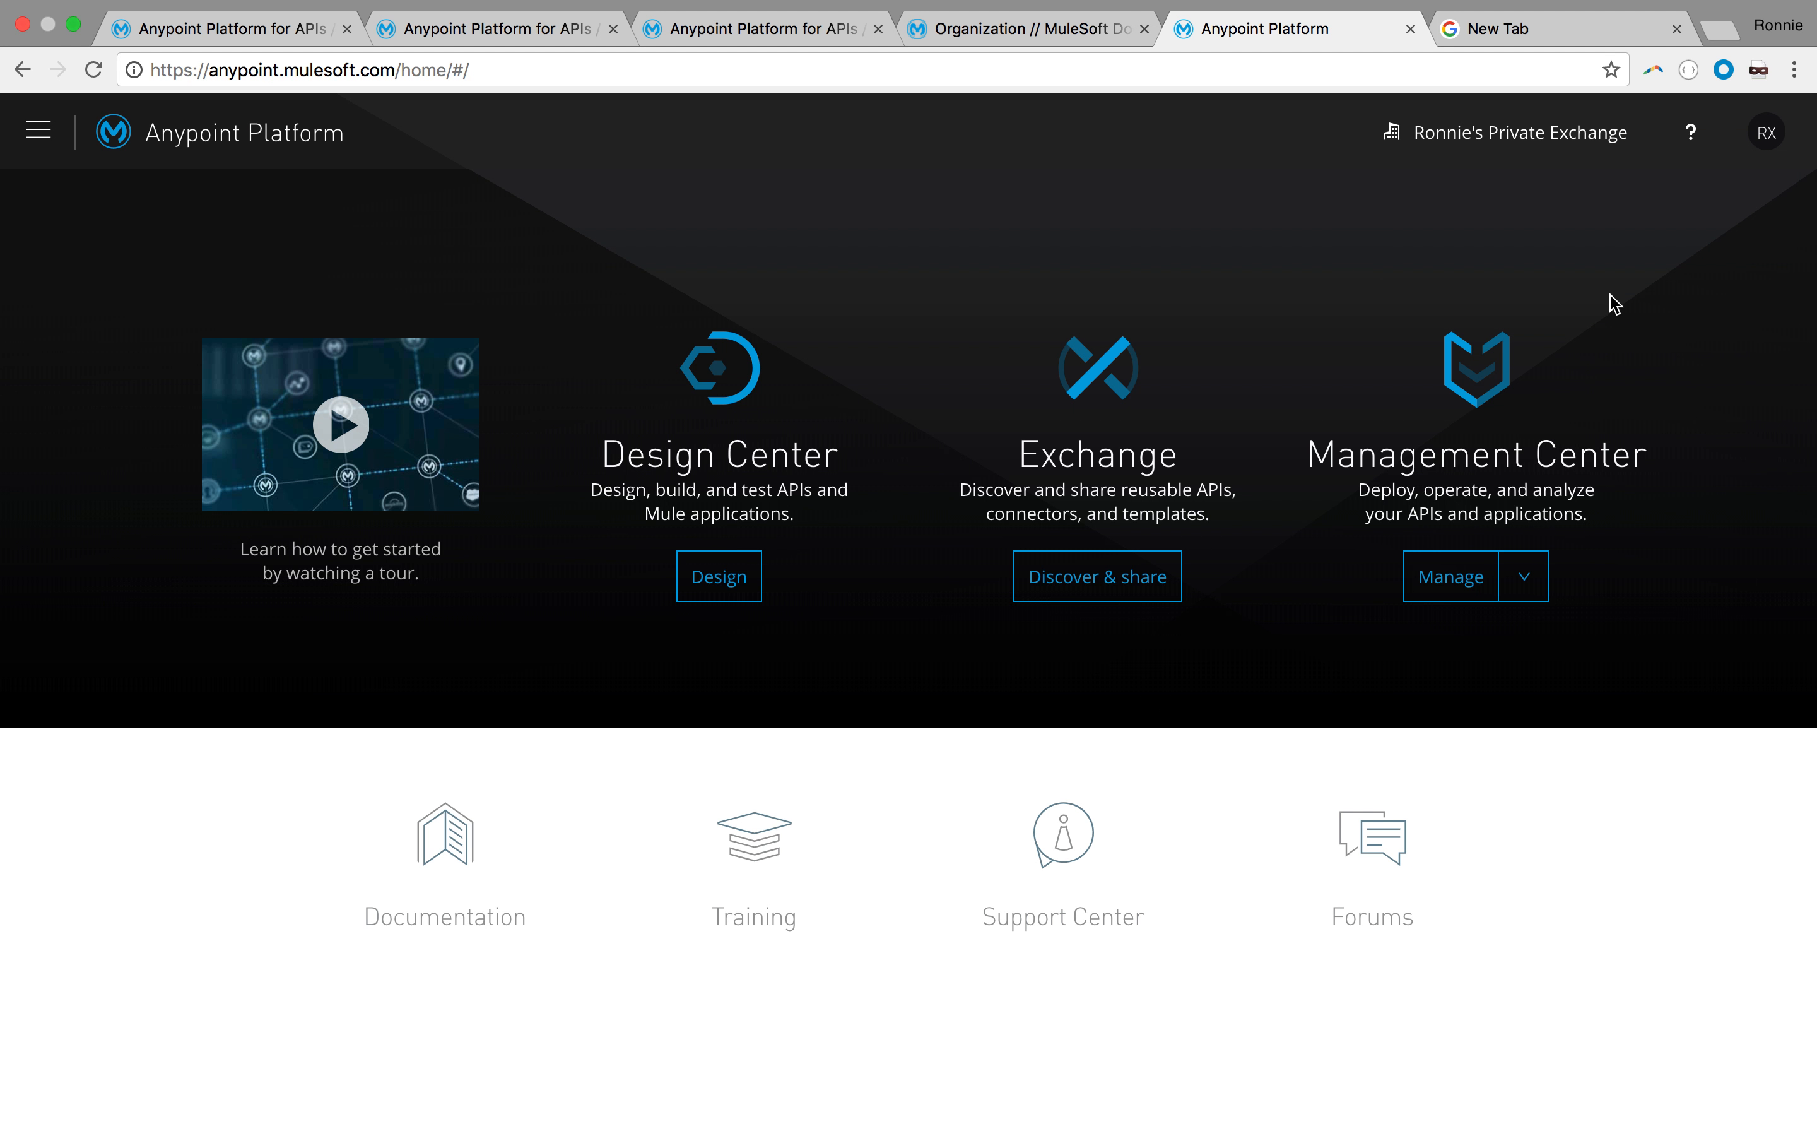
pyautogui.click(39, 131)
pyautogui.click(237, 446)
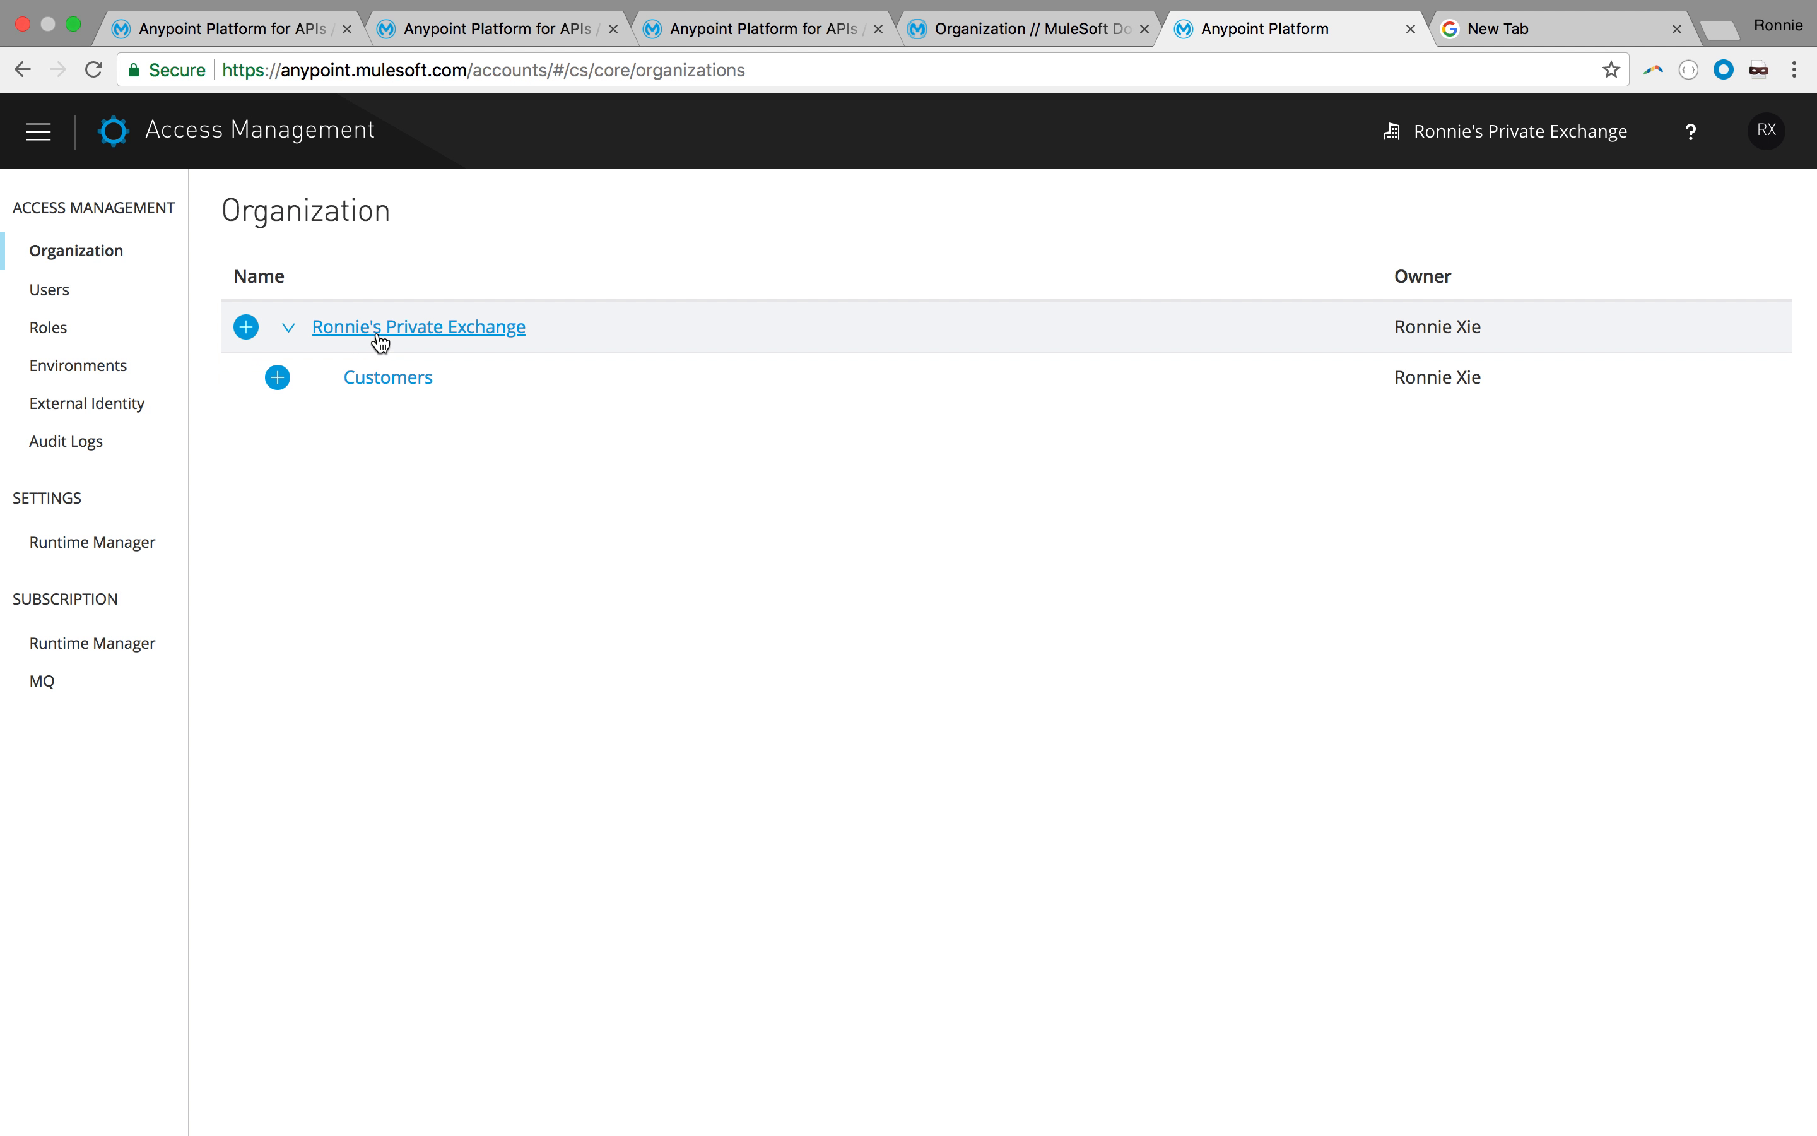
pyautogui.click(394, 331)
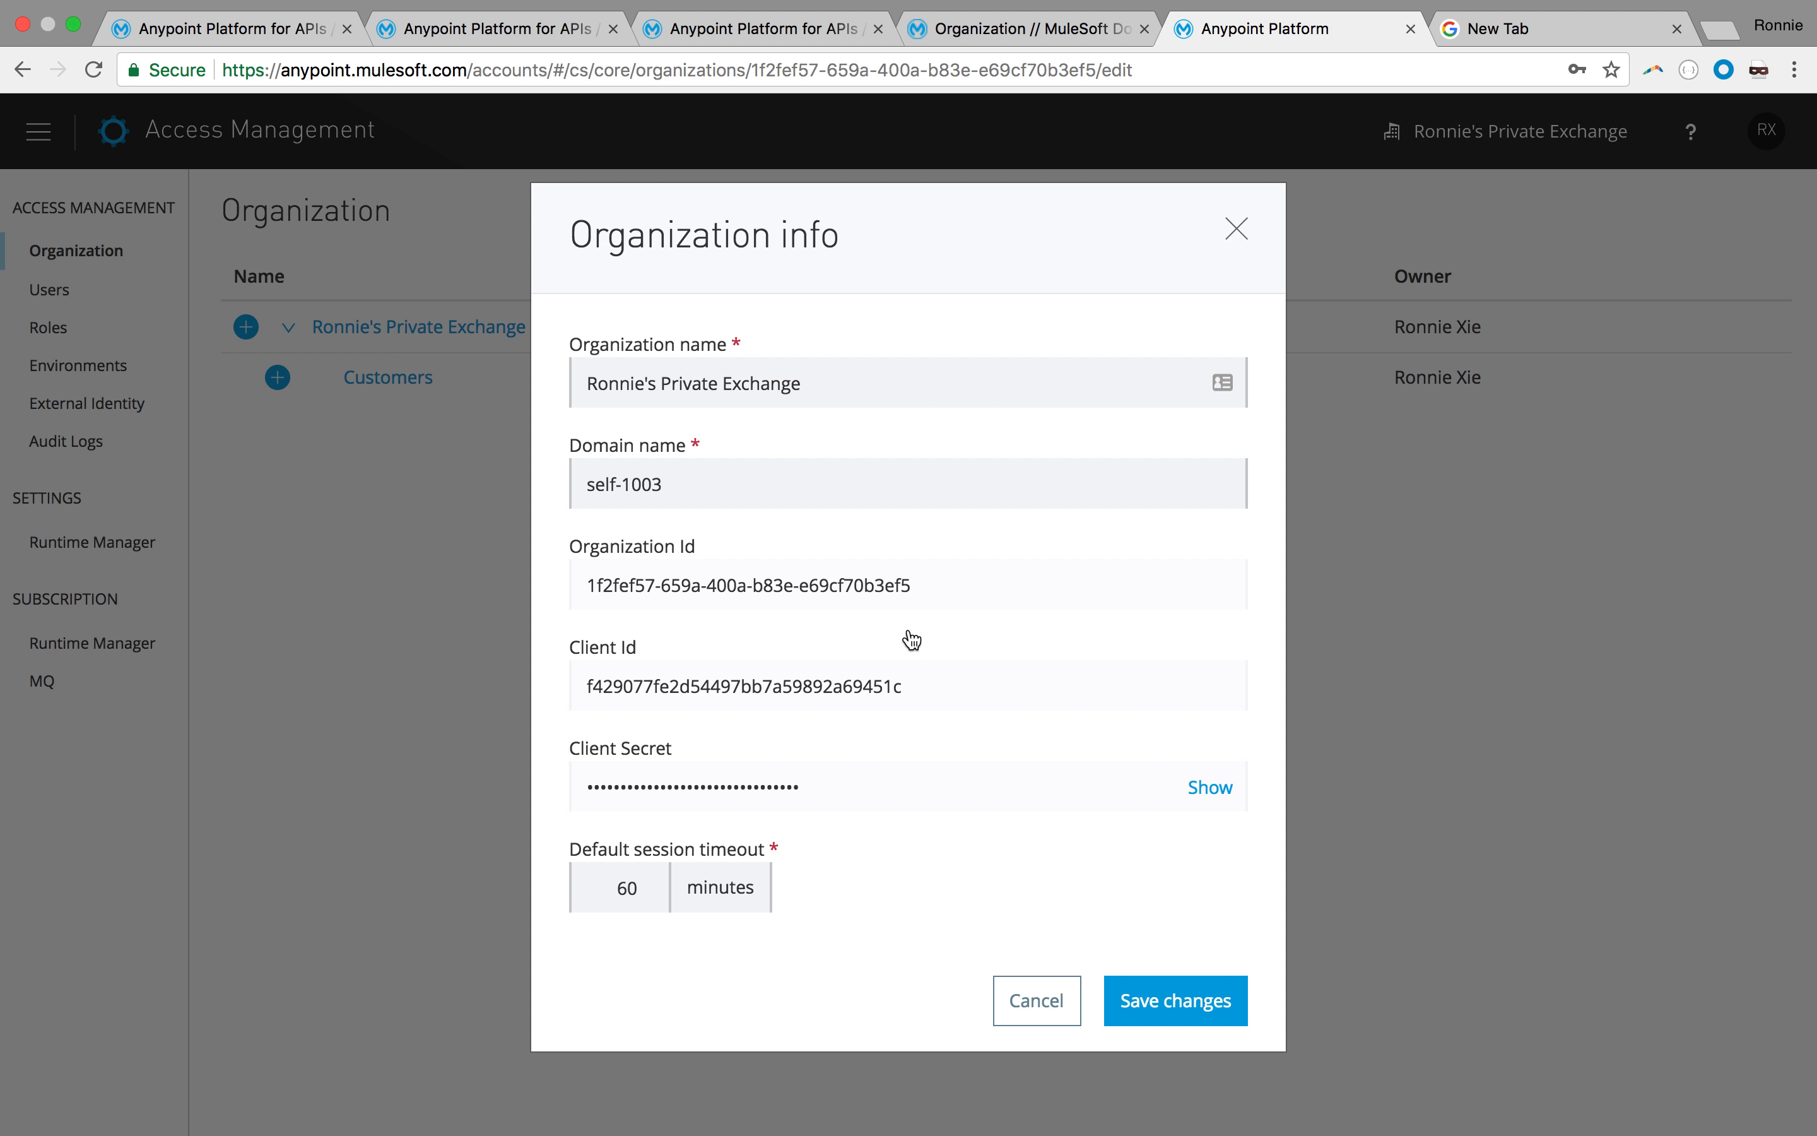
# Compare the organization's Client Id and Client Secret fields with the credentials in the Postman token request body
pyautogui.moveTo(925, 689); pyautogui.dragTo(593, 691)
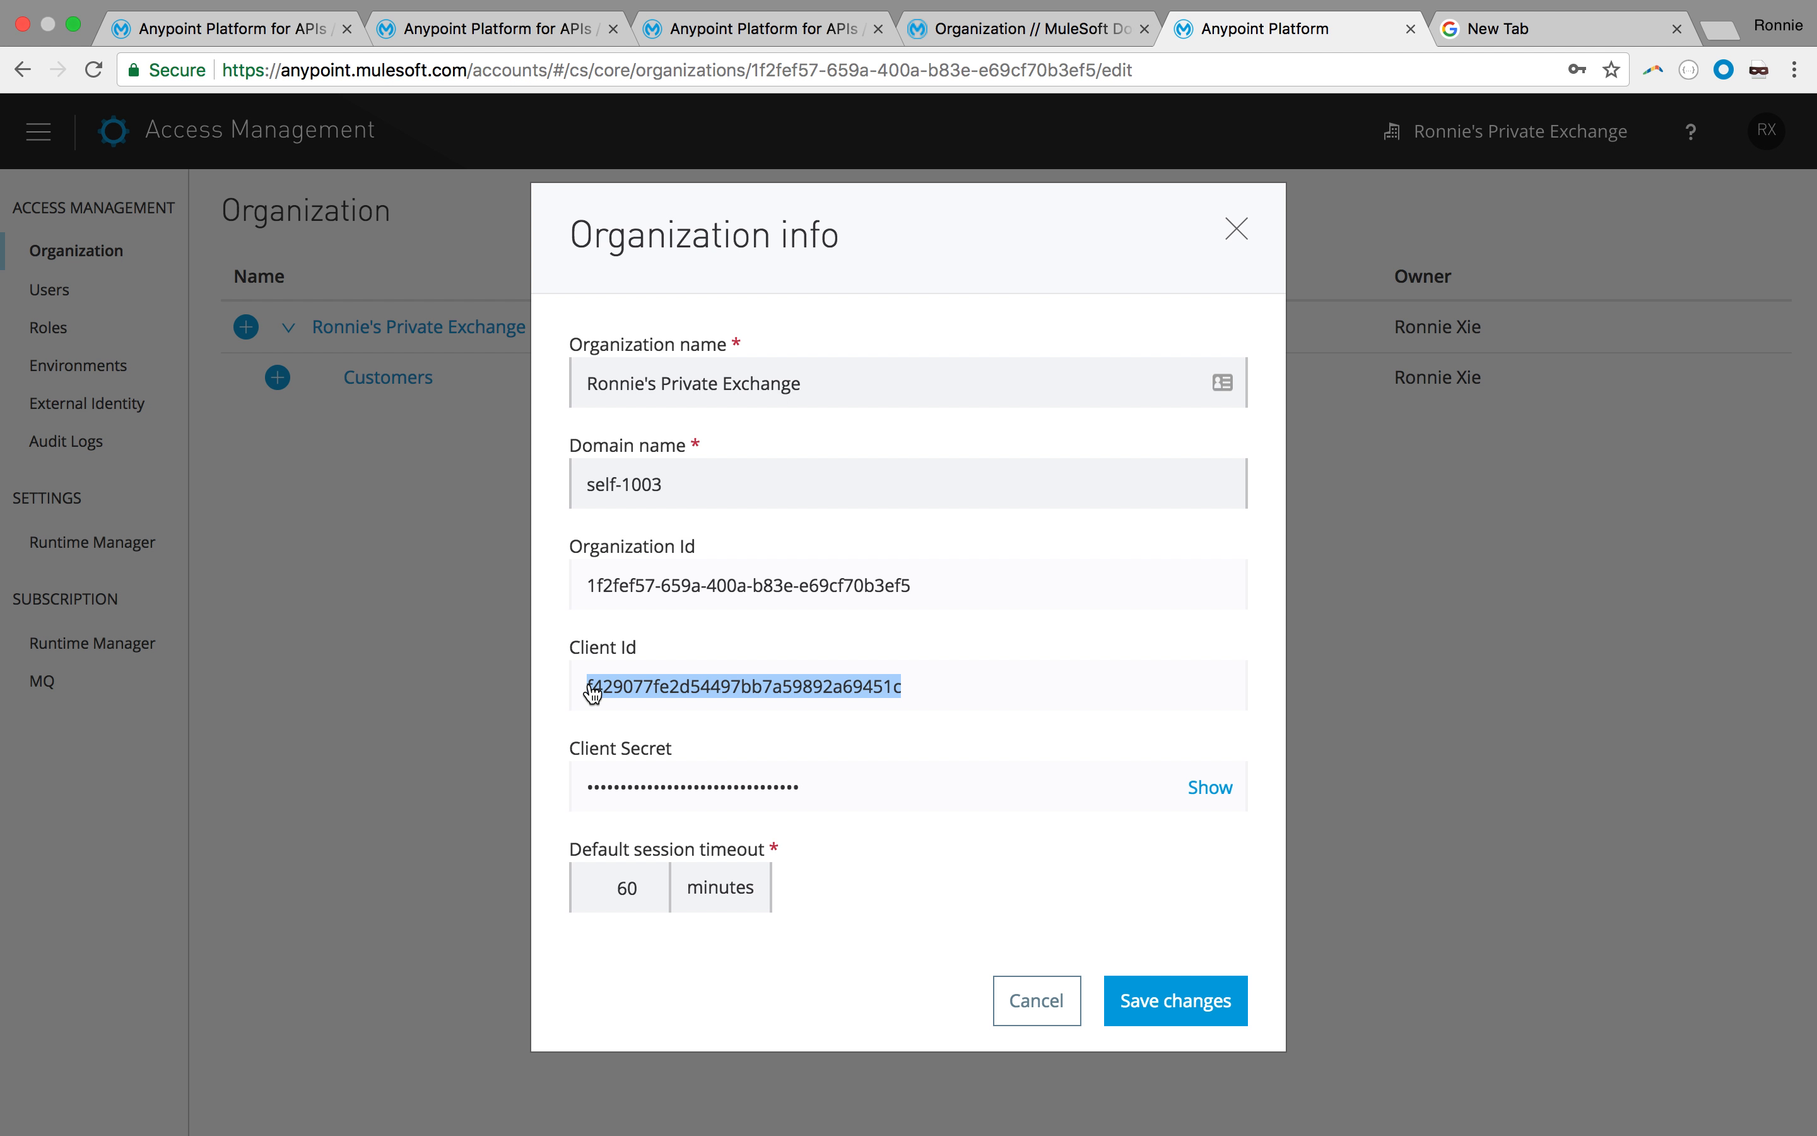
pyautogui.hotkey('ctrl', 'Left')
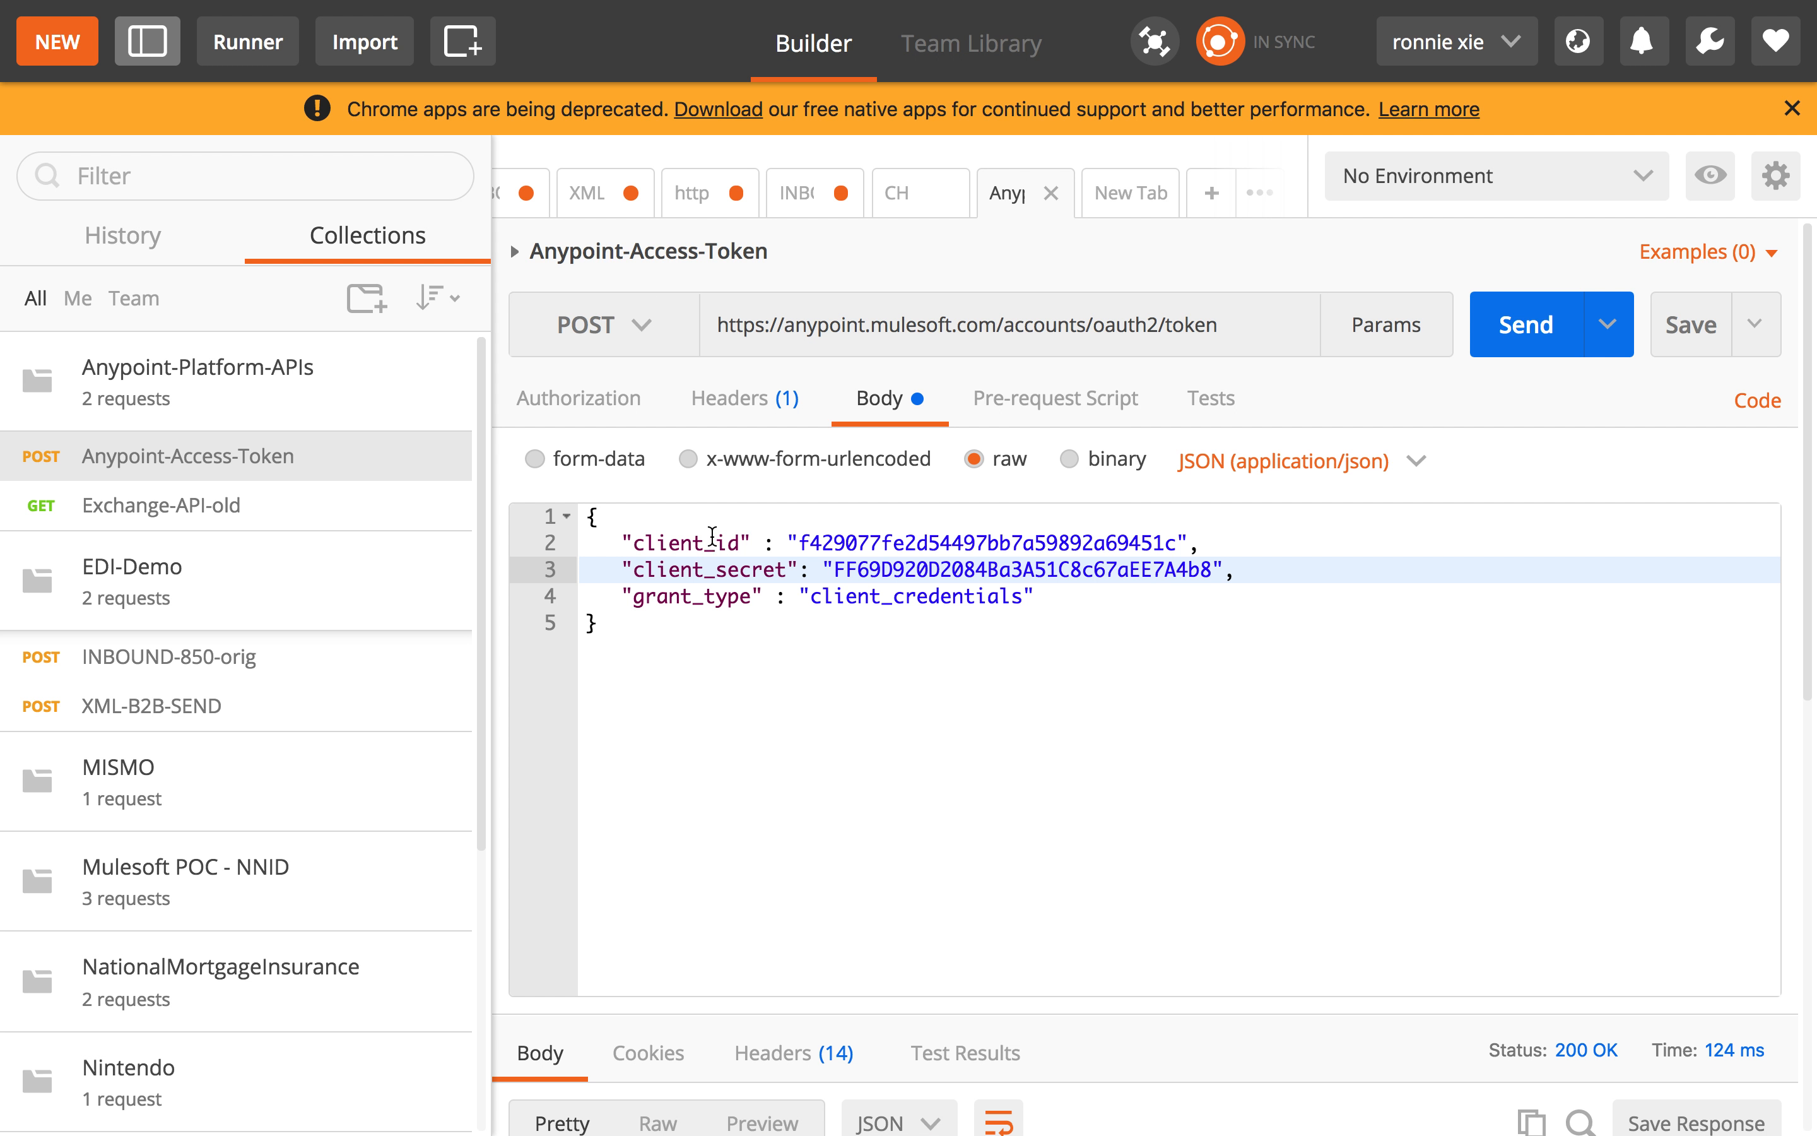
pyautogui.hotkey('ctrl', 'Right')
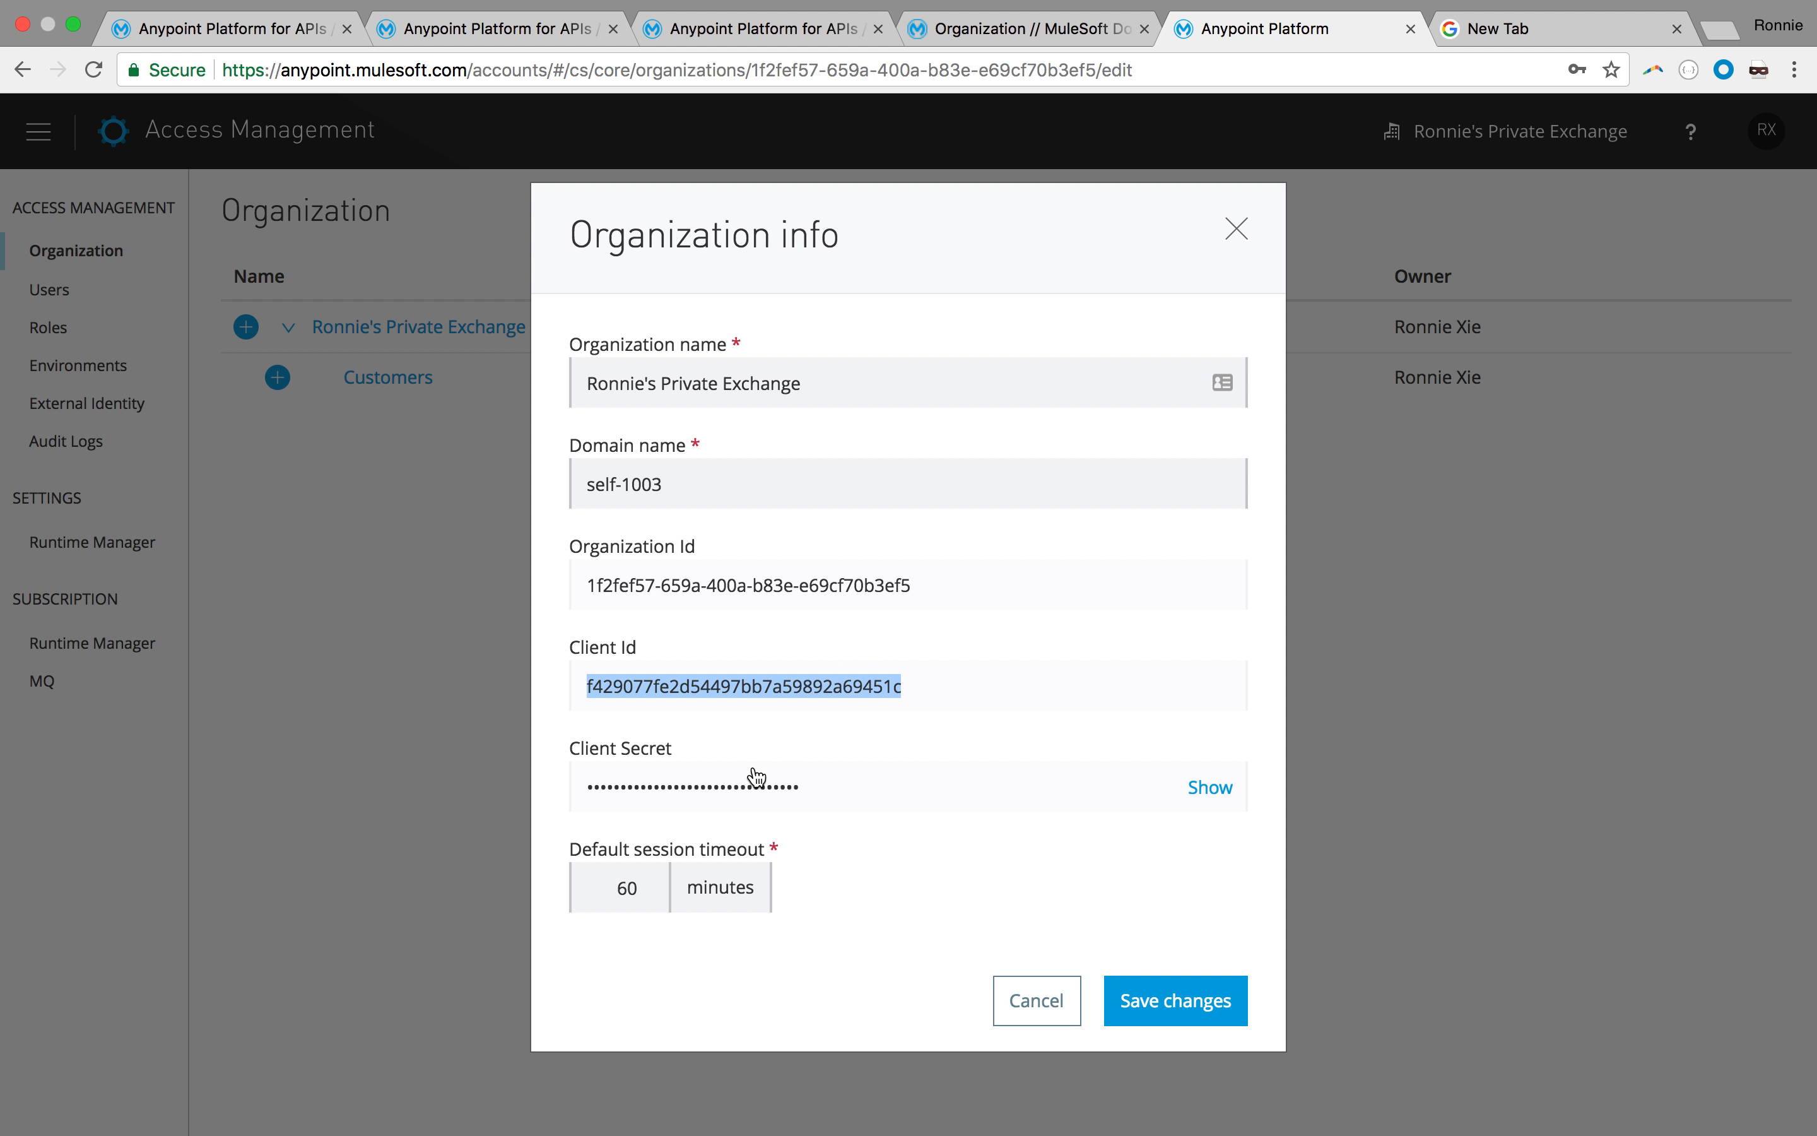
pyautogui.hotkey('ctrl', 'Left')
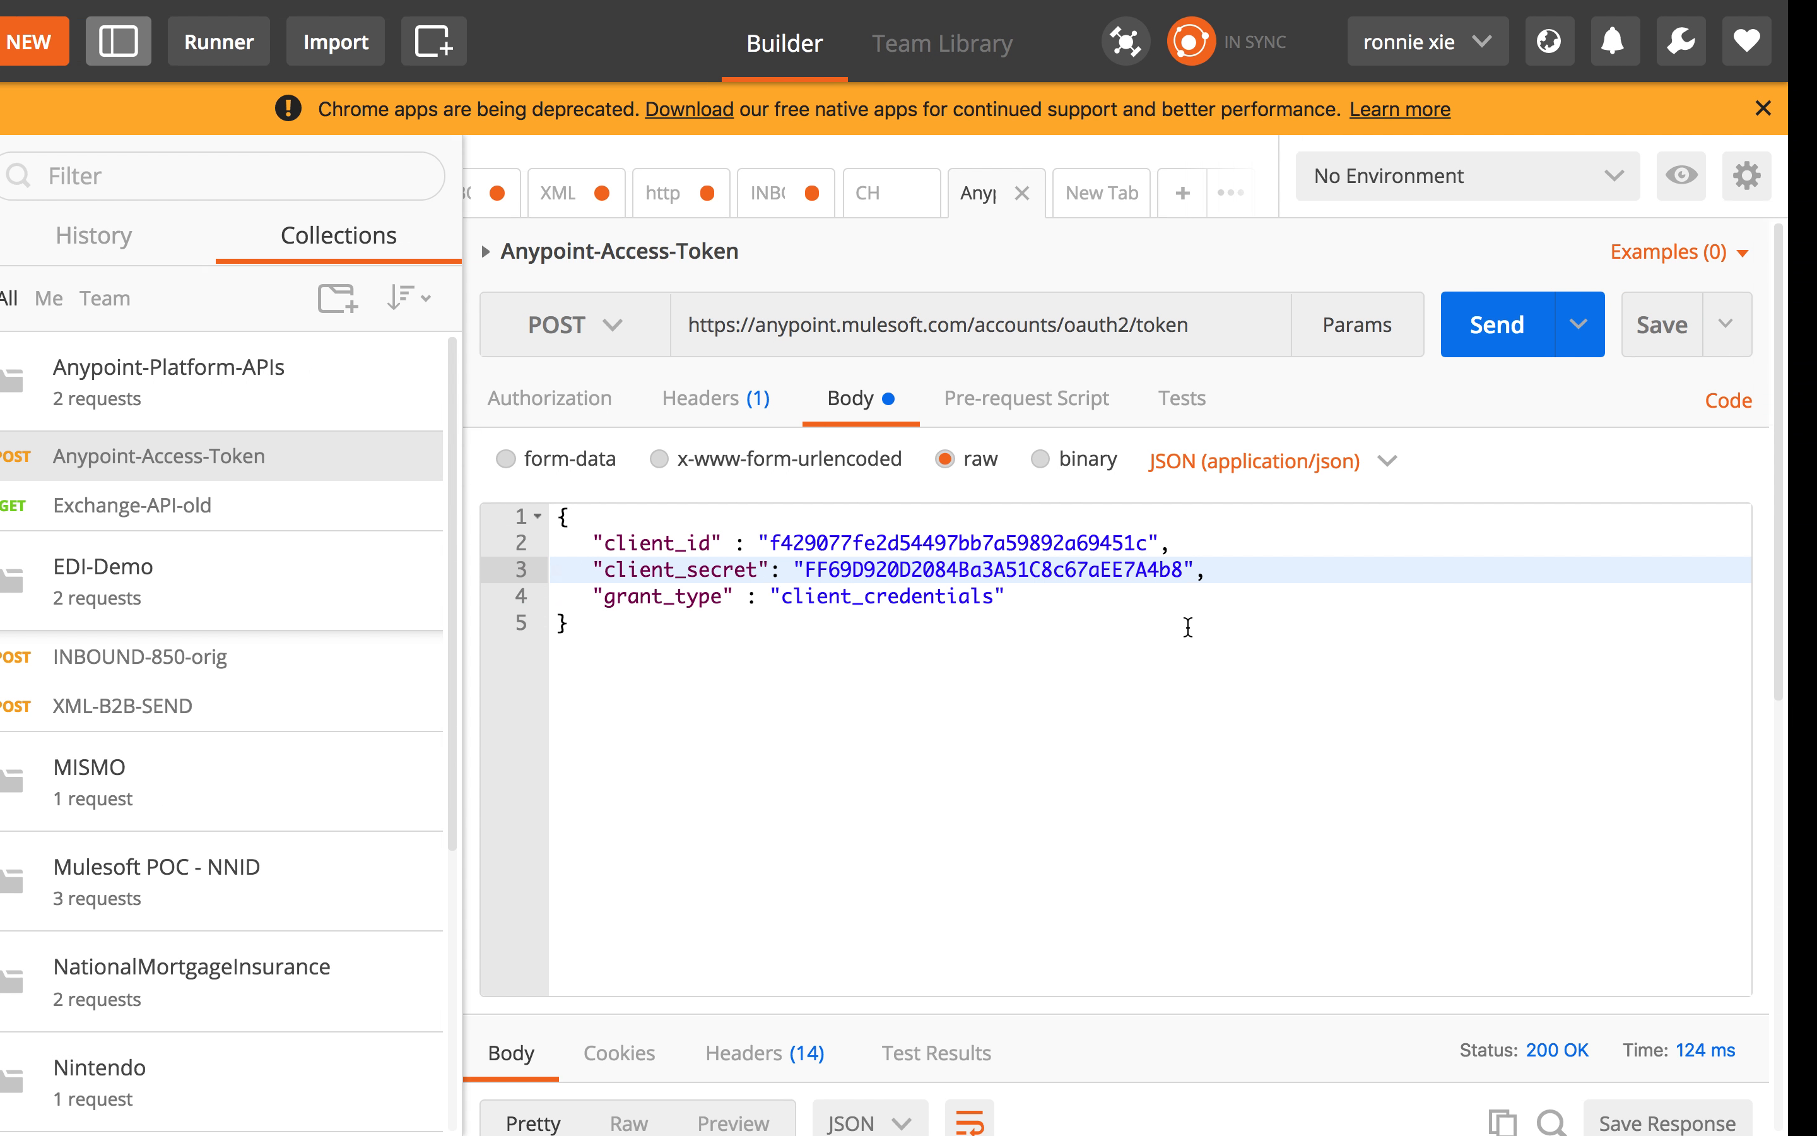
pyautogui.hotkey('ctrl', 'Right')
pyautogui.hotkey('ctrl', 'Left')
pyautogui.hotkey('ctrl', 'Right')
# Open the GET method of the /assets resource in the Exchange XAPI reference and examine its query parameters
pyautogui.click(495, 28)
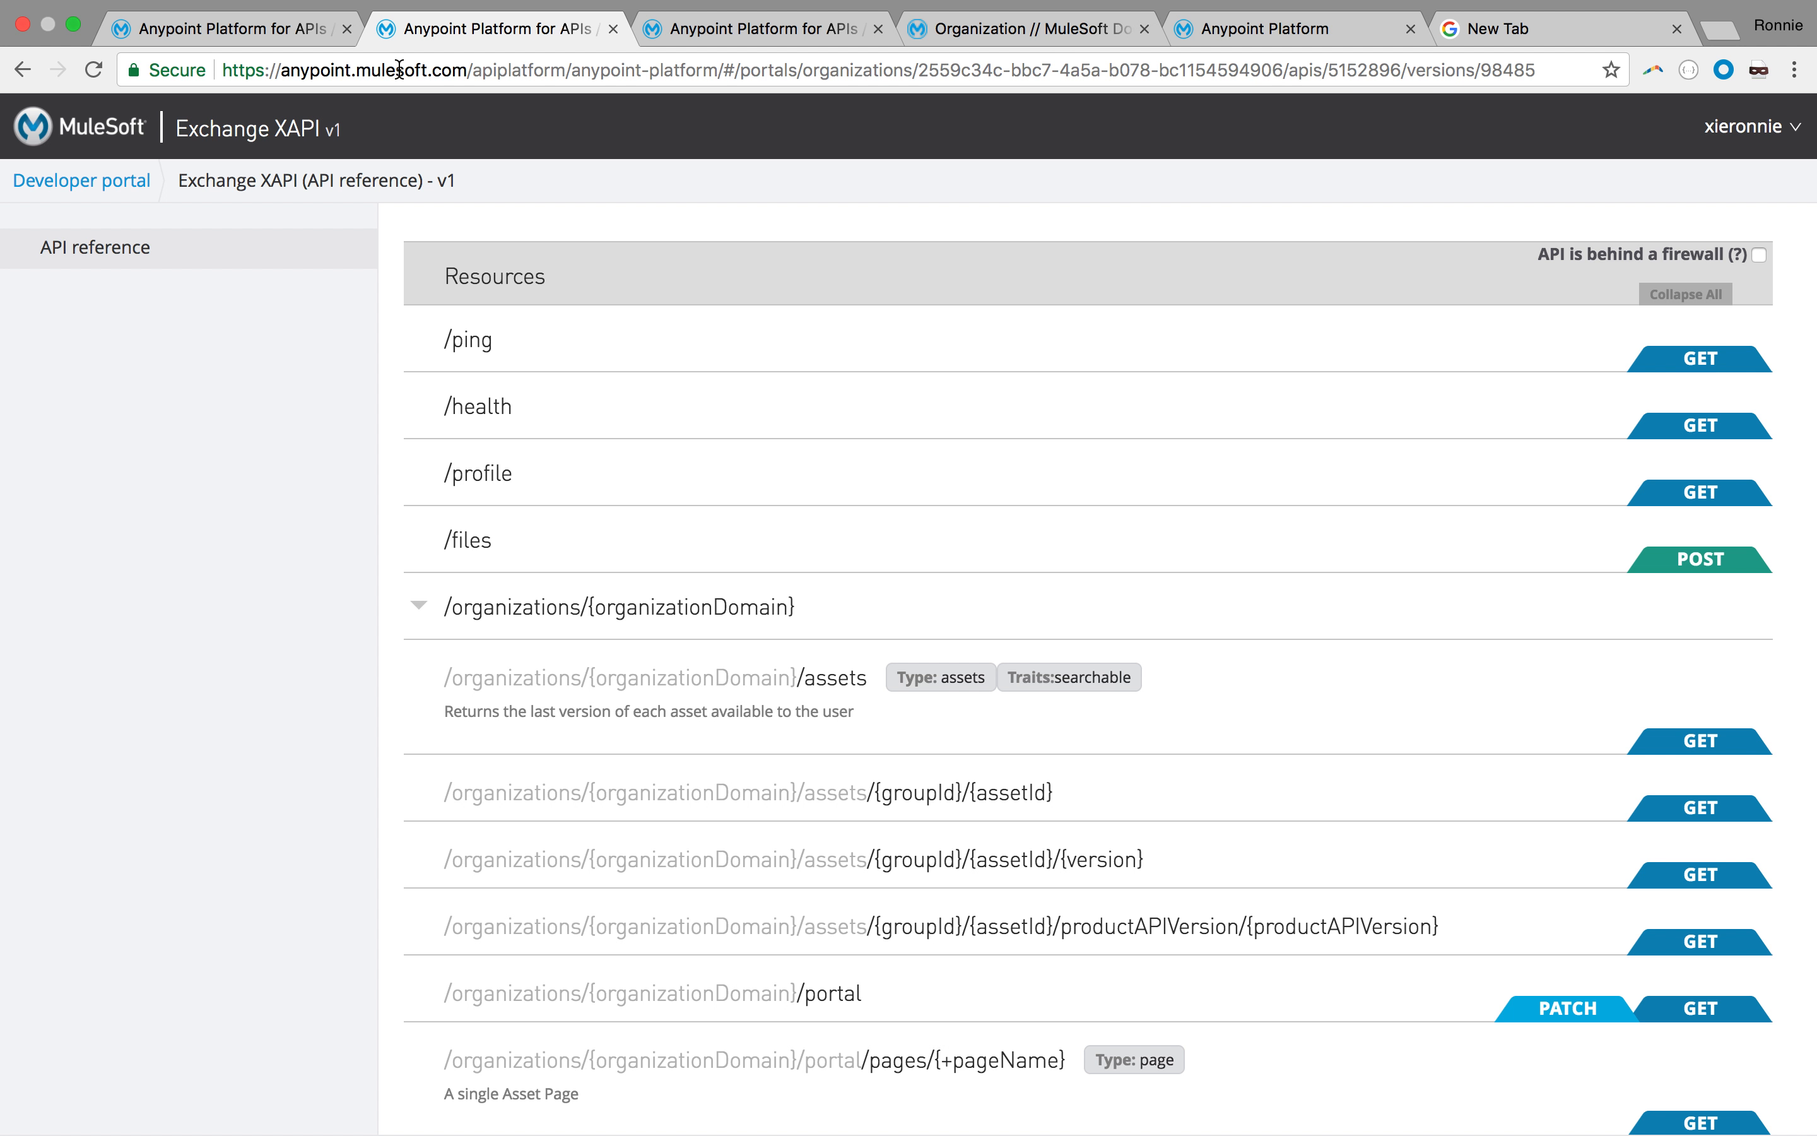
pyautogui.scroll(-3, 478, 350)
pyautogui.scroll(-15, 478, 350)
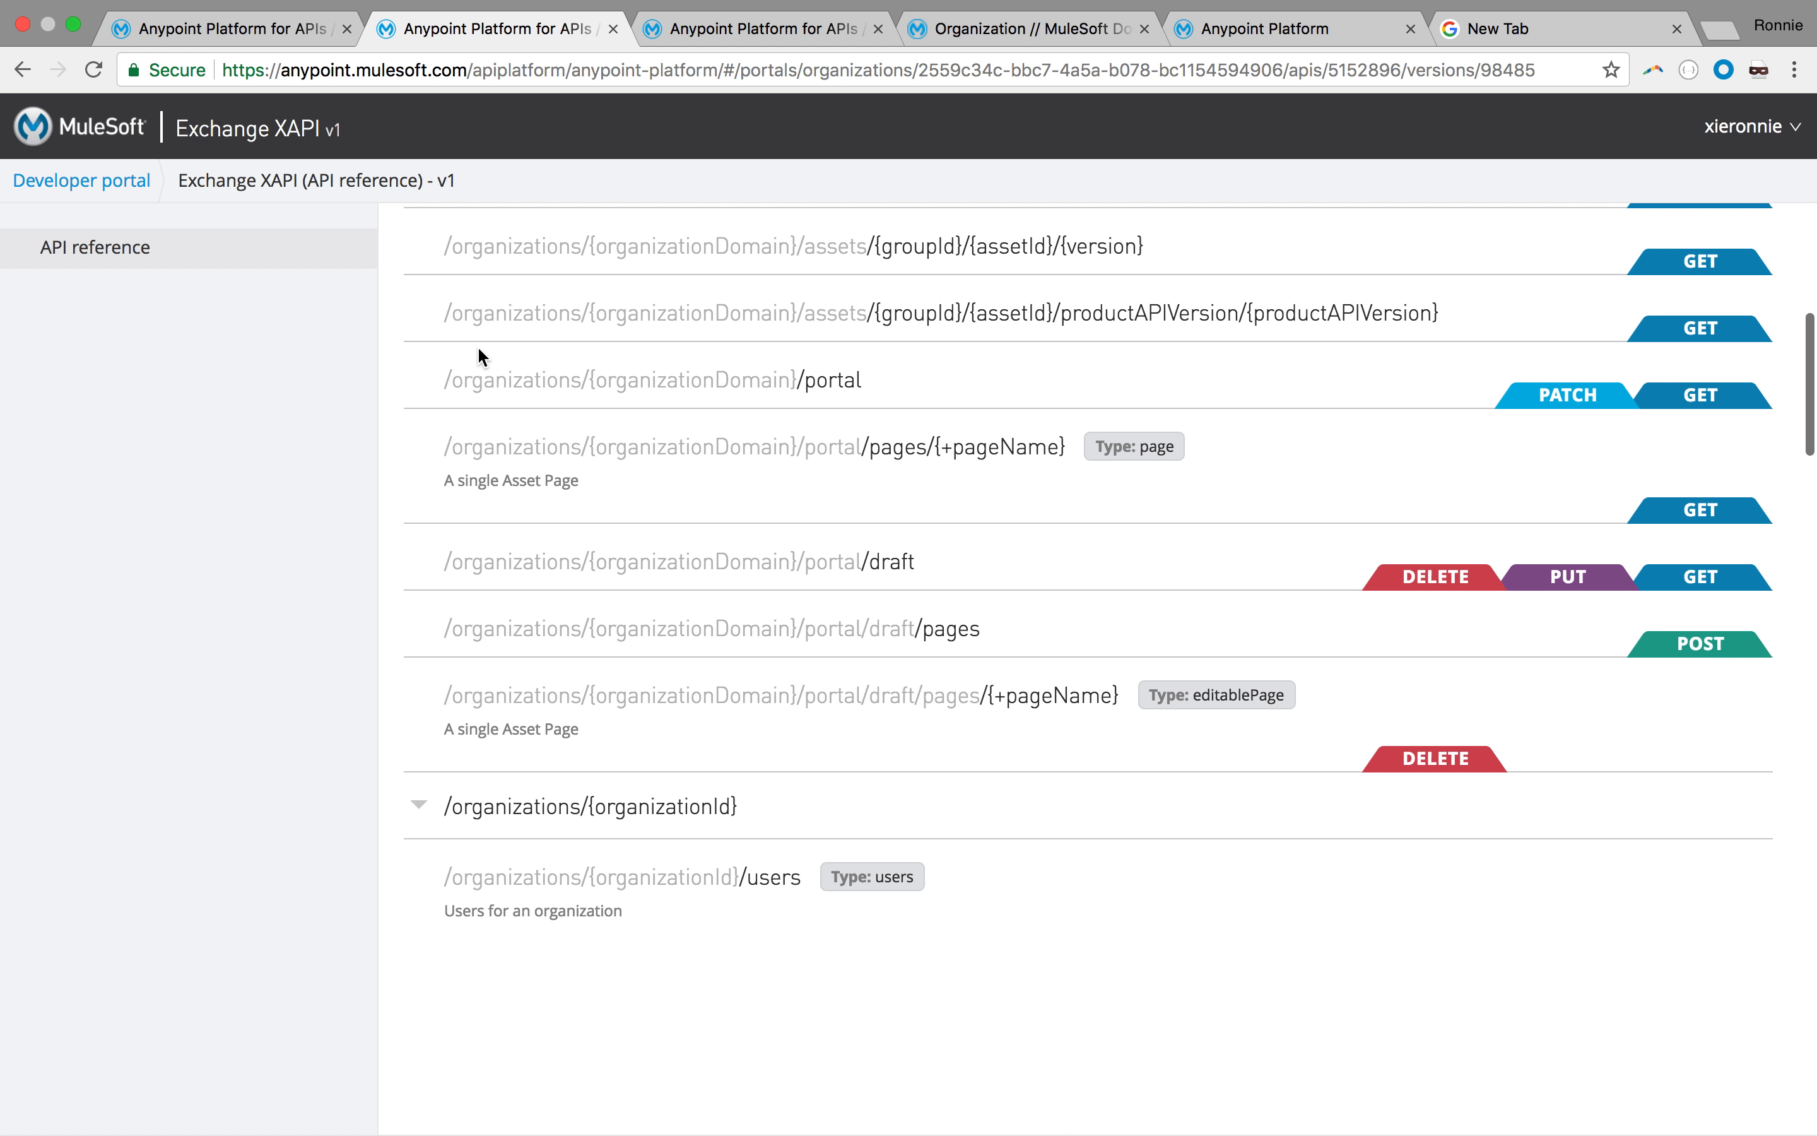
pyautogui.scroll(-20, 478, 350)
pyautogui.click(1700, 480)
pyautogui.scroll(-2, 1087, 698)
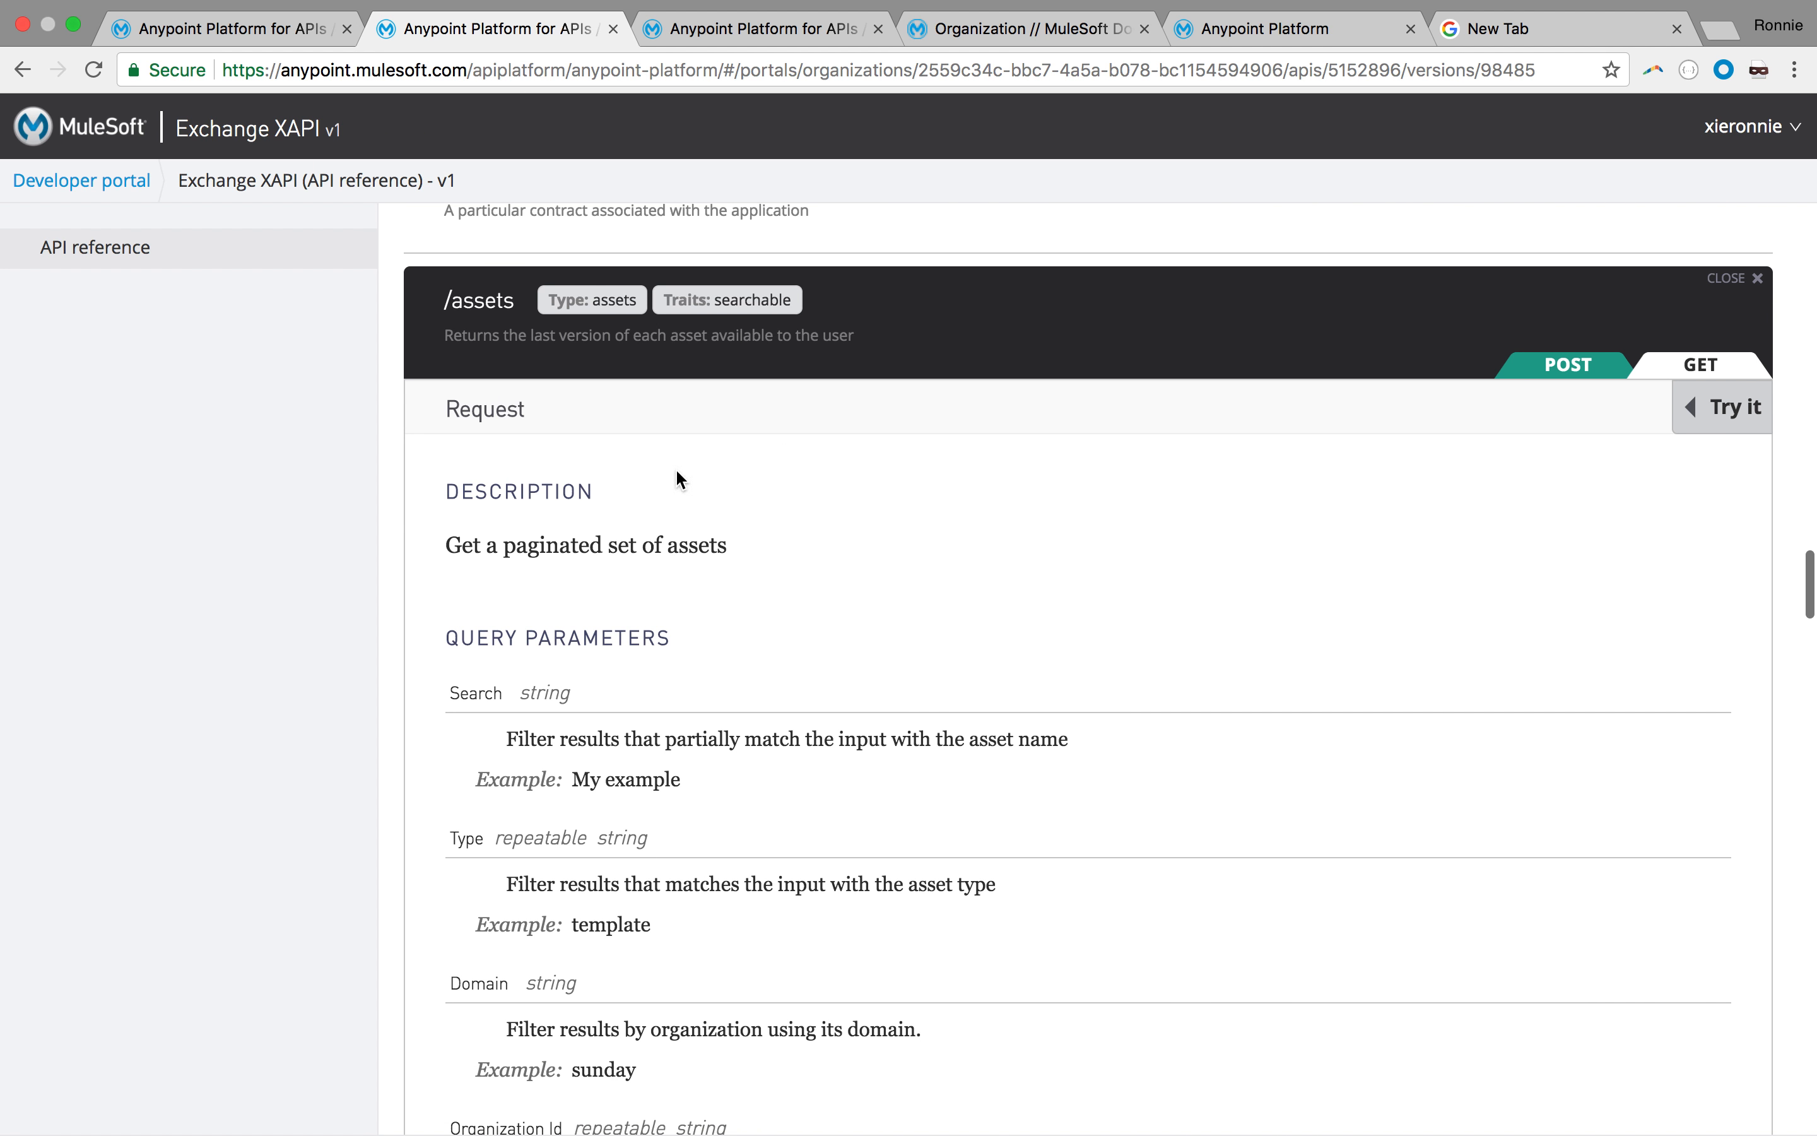
pyautogui.scroll(-15, 723, 786)
pyautogui.scroll(-15, 724, 788)
pyautogui.scroll(-20, 723, 788)
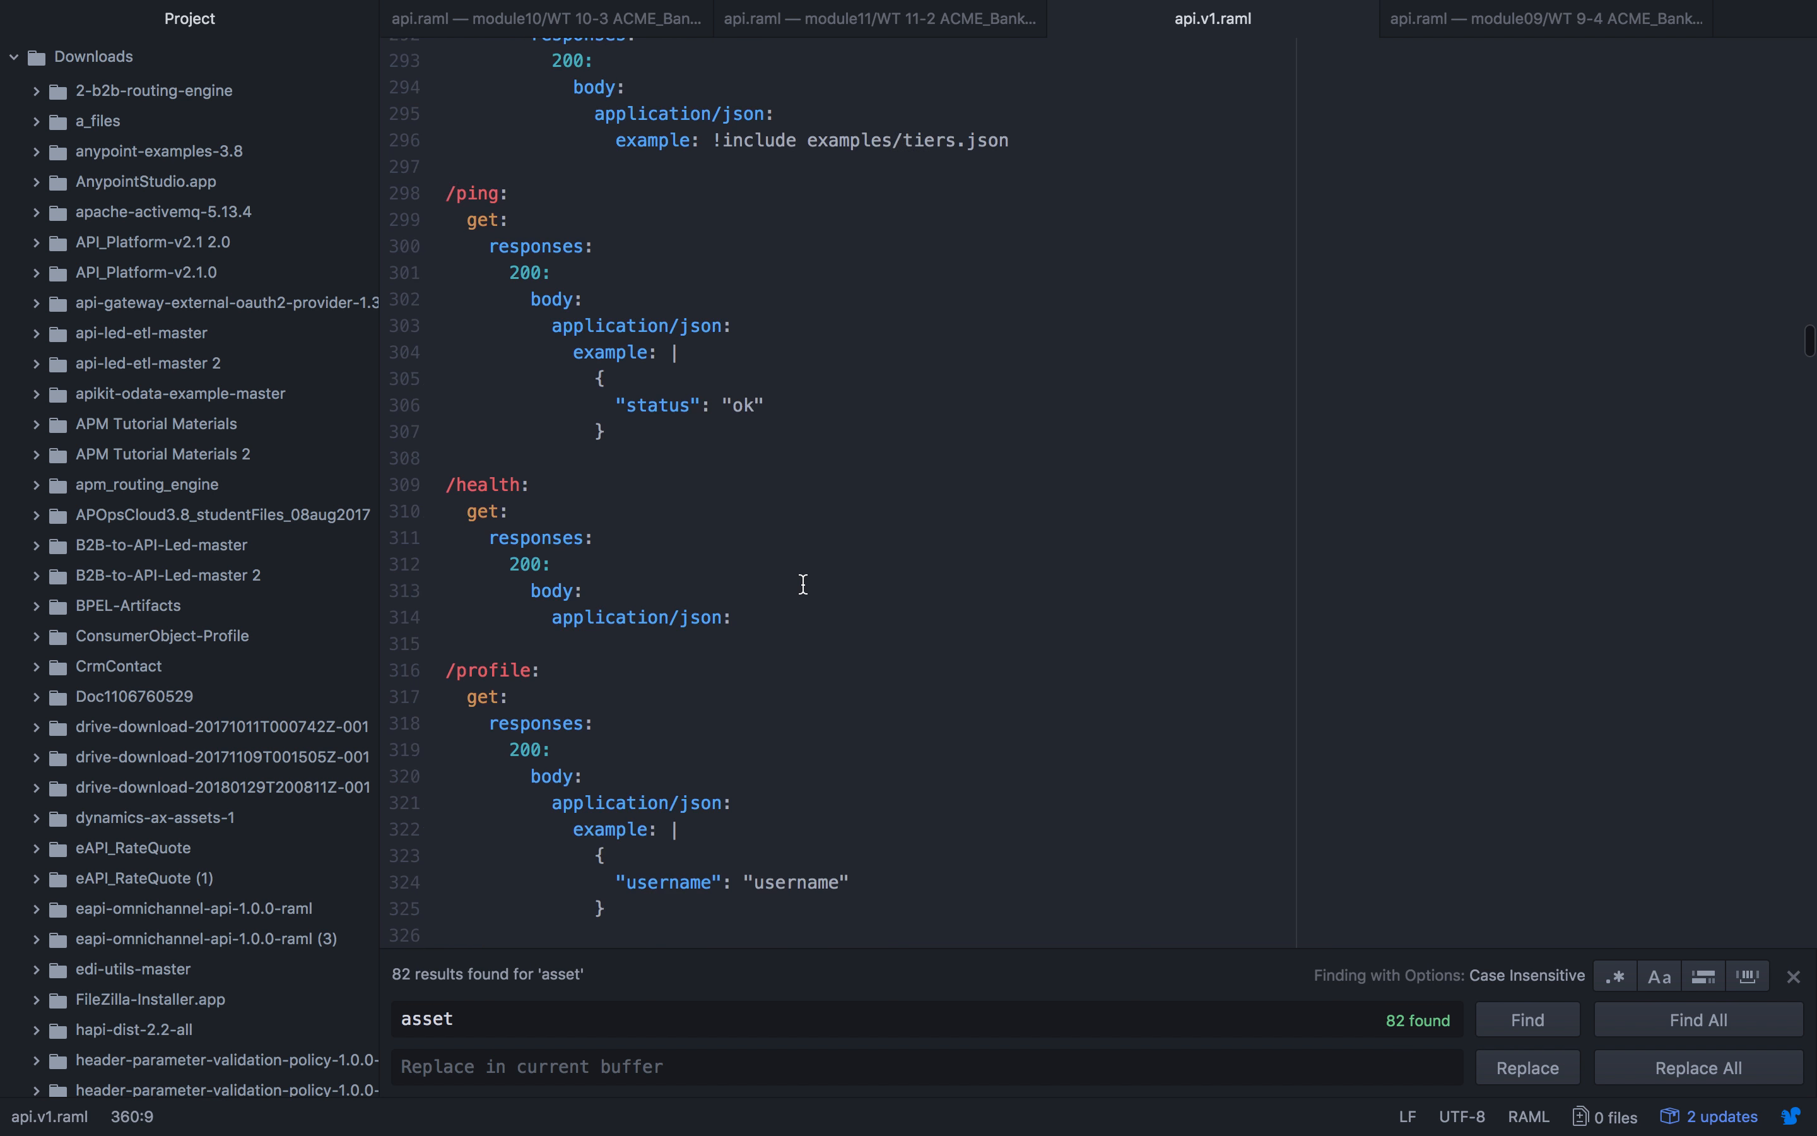
# Copy the base URI from the beginning of api.v1.raml in the code editor
pyautogui.scroll(2, 799, 580)
pyautogui.moveTo(1801, 342); pyautogui.dragTo(1806, 45)
pyautogui.moveTo(1051, 157); pyautogui.dragTo(539, 157)
pyautogui.press('super+c')
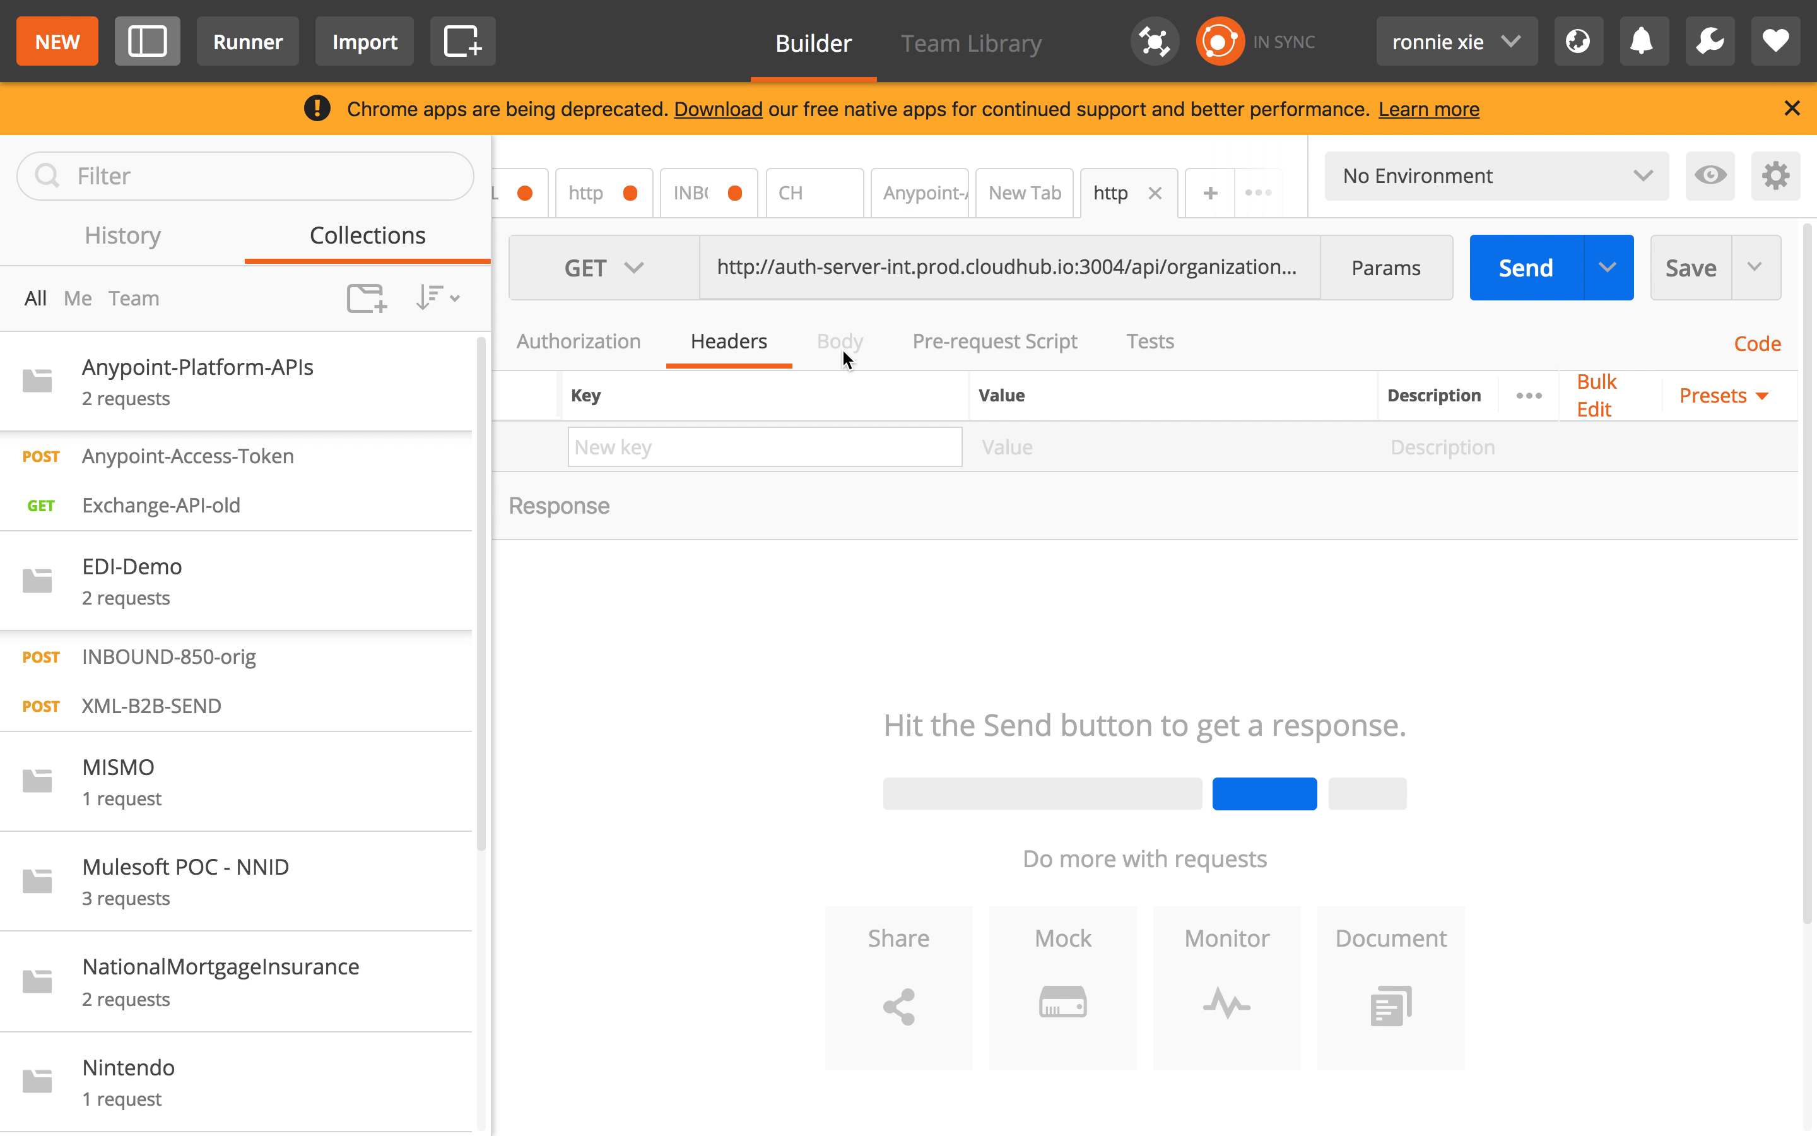
# Switch to Postman, open the saved Exchange-API-old request and send its GET call to the Exchange assets URL
pyautogui.click(959, 351)
pyautogui.click(706, 342)
pyautogui.click(582, 353)
pyautogui.click(193, 511)
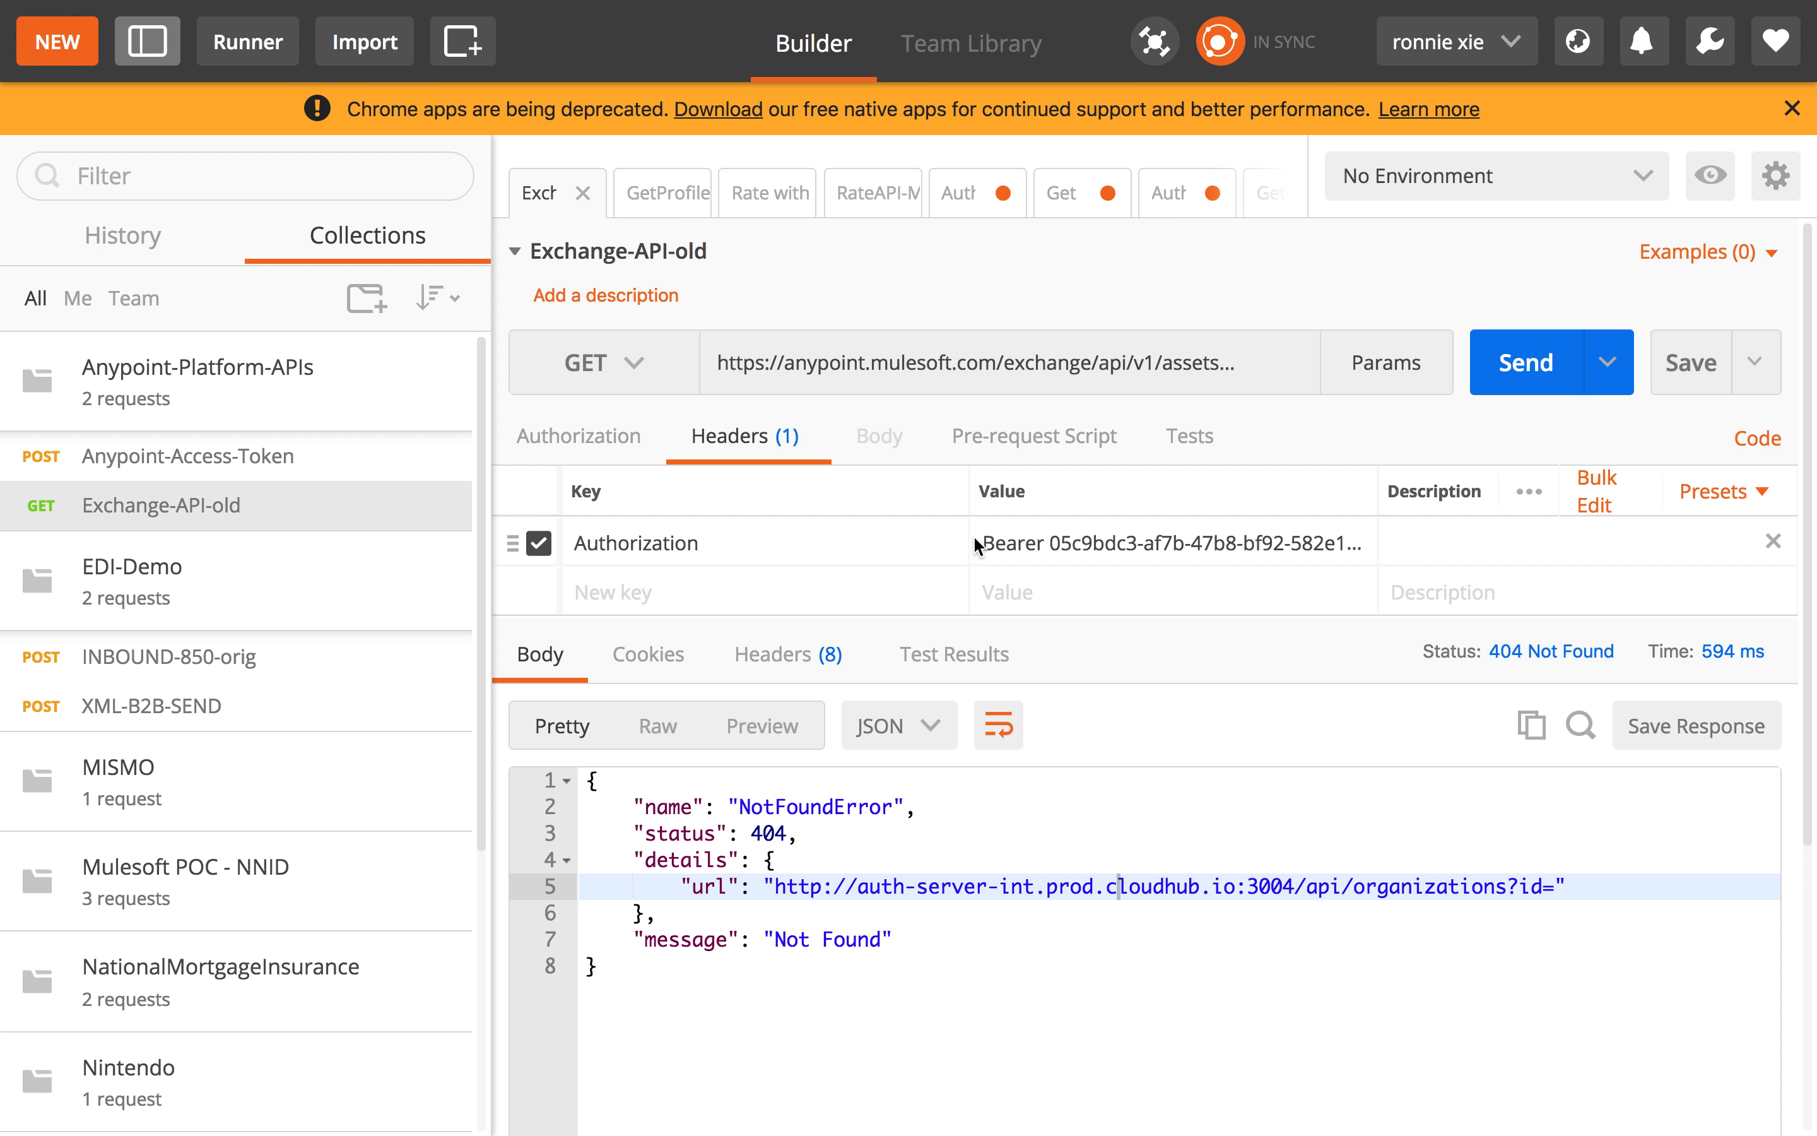
pyautogui.click(1158, 366)
pyautogui.click(1510, 370)
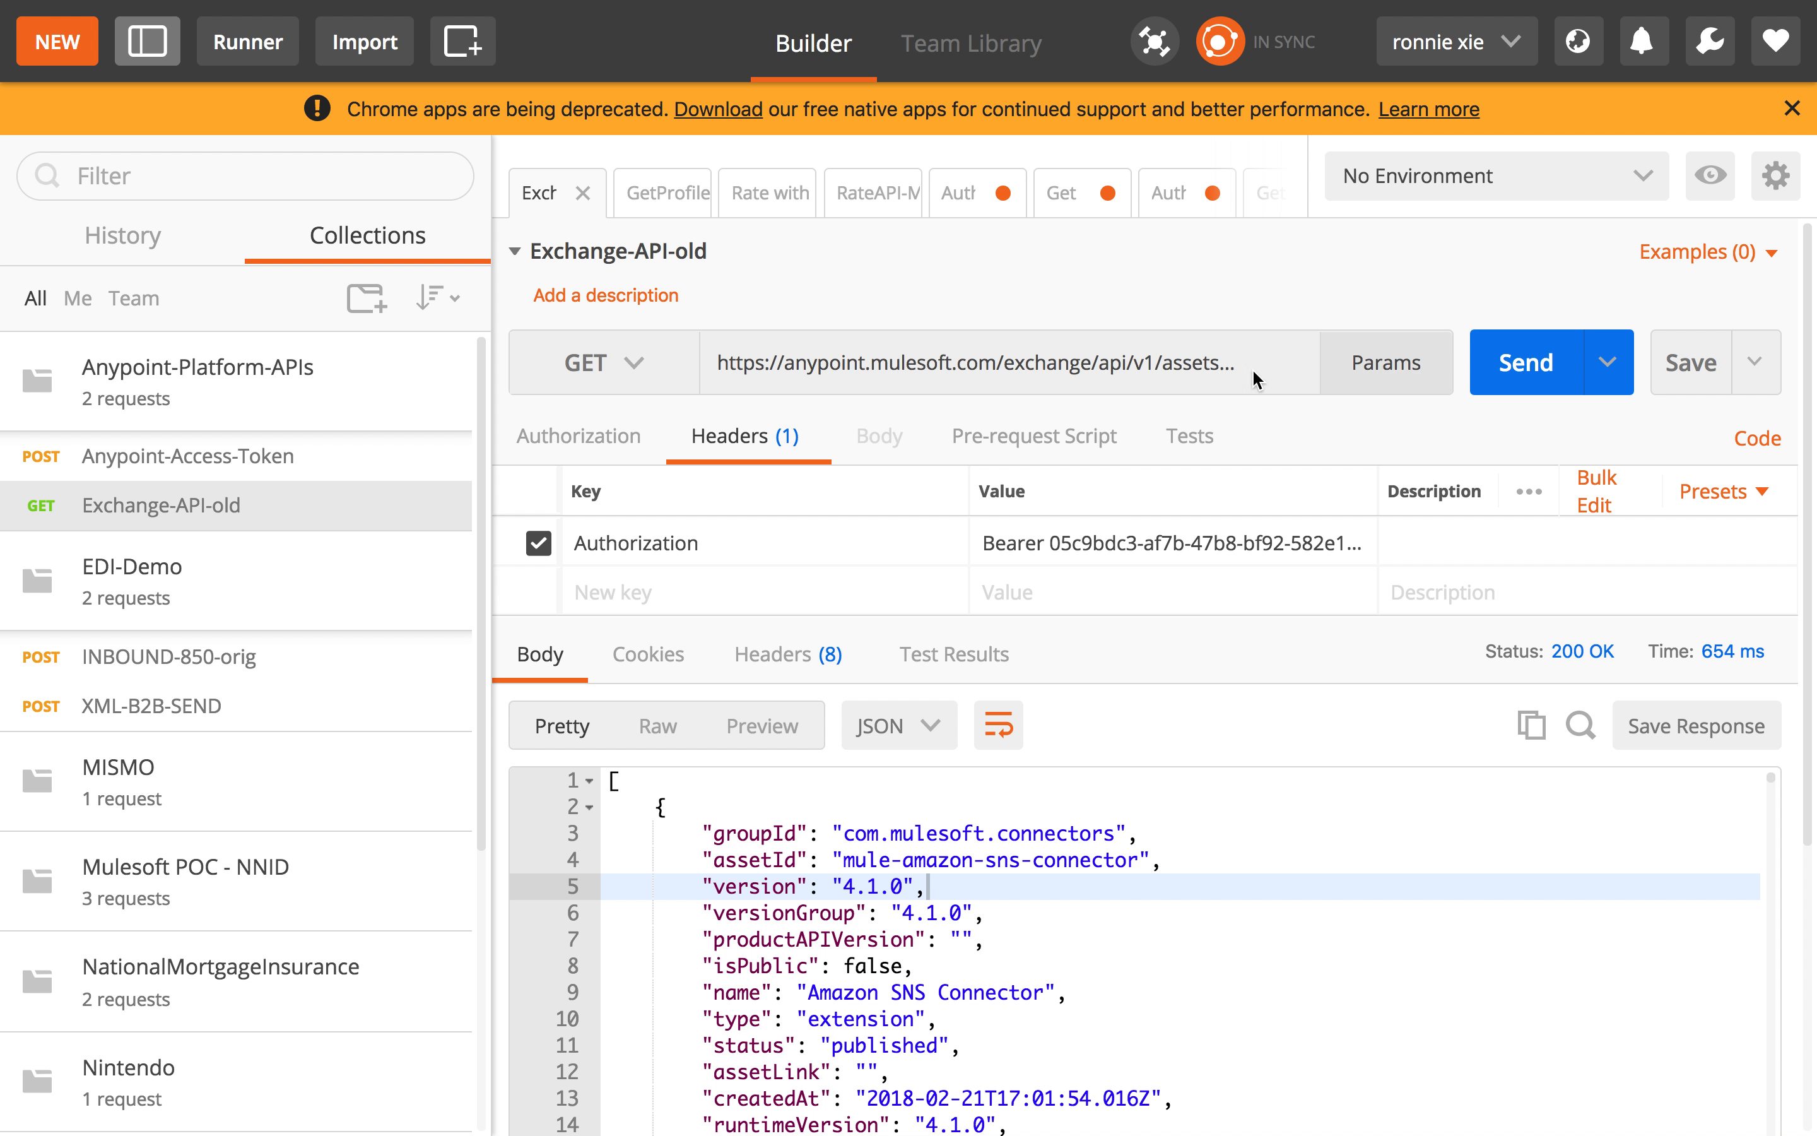
# Highlight the start of the /assets path in the Exchange-API-old request URL
pyautogui.click(764, 373)
pyautogui.moveTo(1156, 363); pyautogui.dragTo(1193, 363)
pyautogui.hotkey('ctrl', 'Right')
pyautogui.hotkey('ctrl', 'Left')
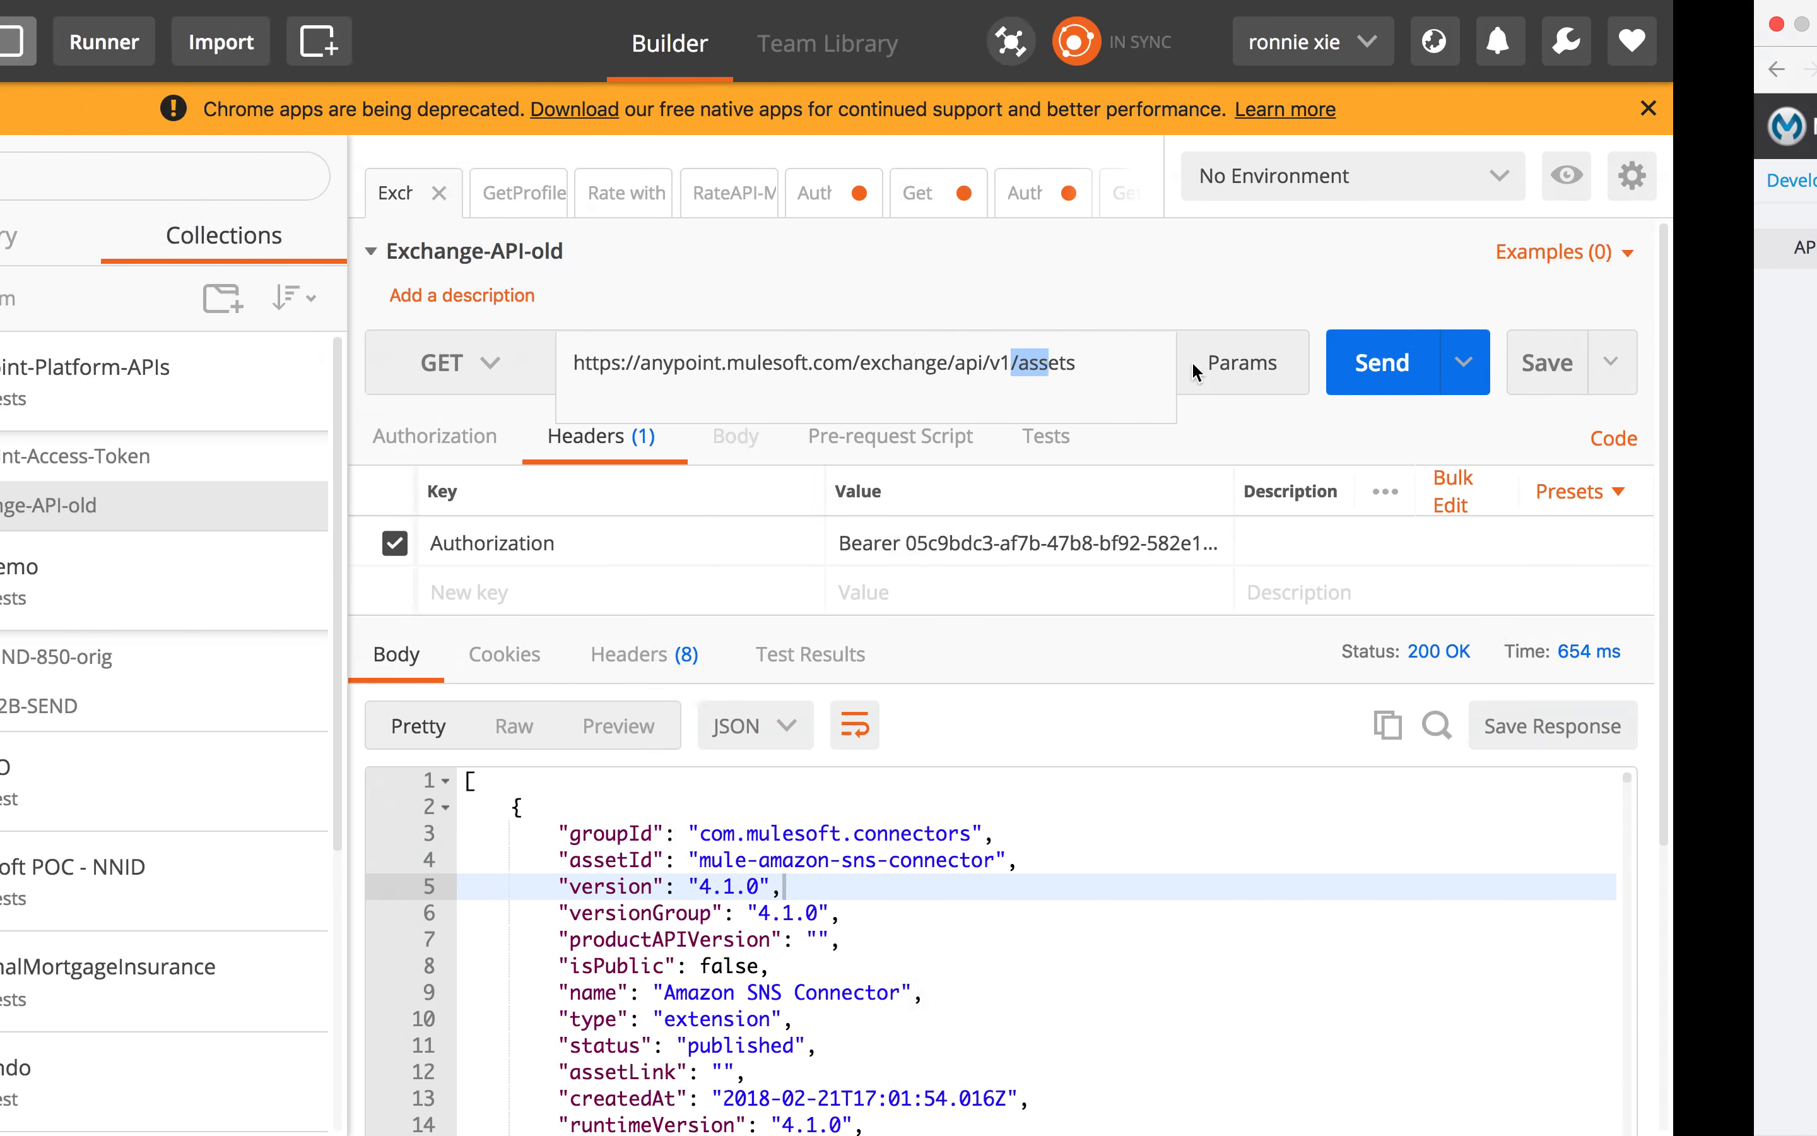
# Switch to api.v1.raml in the code editor and search the file for "assets"
pyautogui.hotkey('ctrl', 'Left')
pyautogui.scroll(-10, 1519, 510)
pyautogui.scroll(-15, 1520, 510)
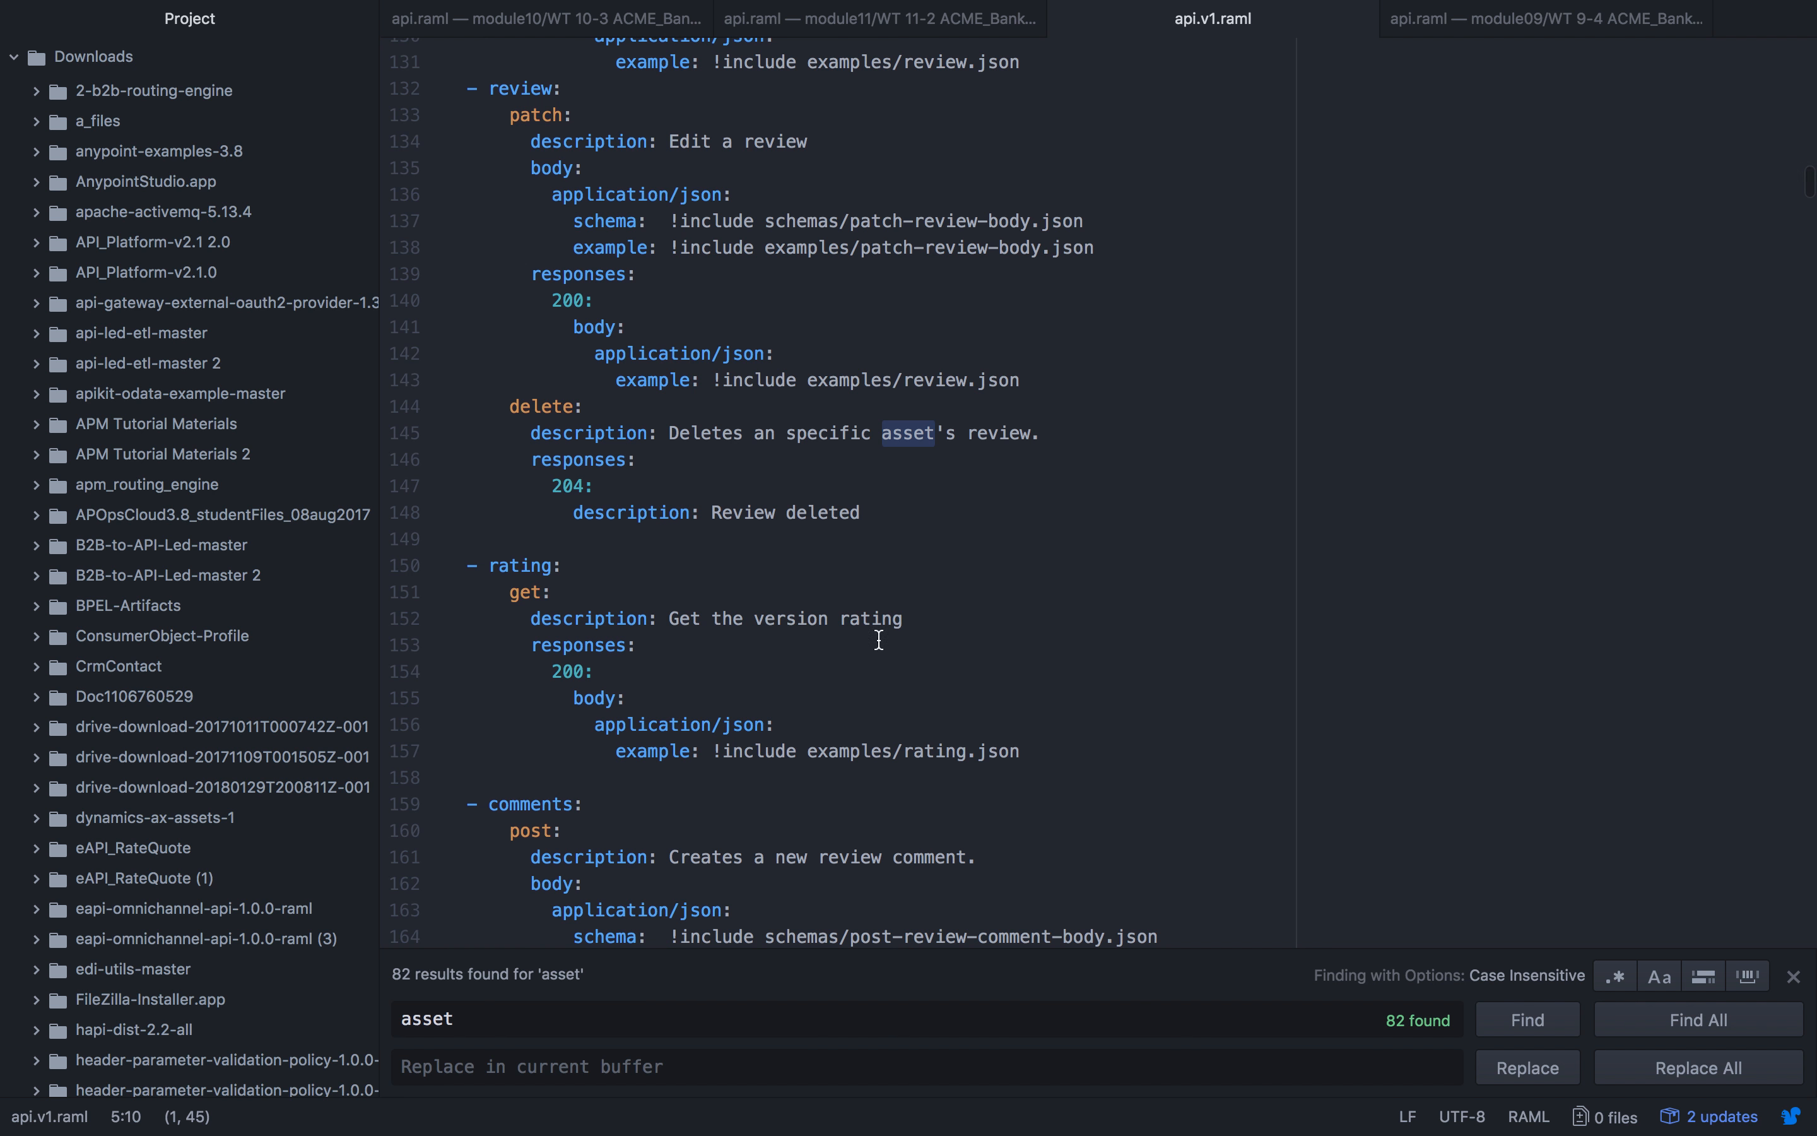
pyautogui.scroll(-10, 879, 639)
pyautogui.press('super+f')
pyautogui.press('super+v')
pyautogui.press('super+a')
pyautogui.write('assets')
pyautogui.click(1547, 1021)
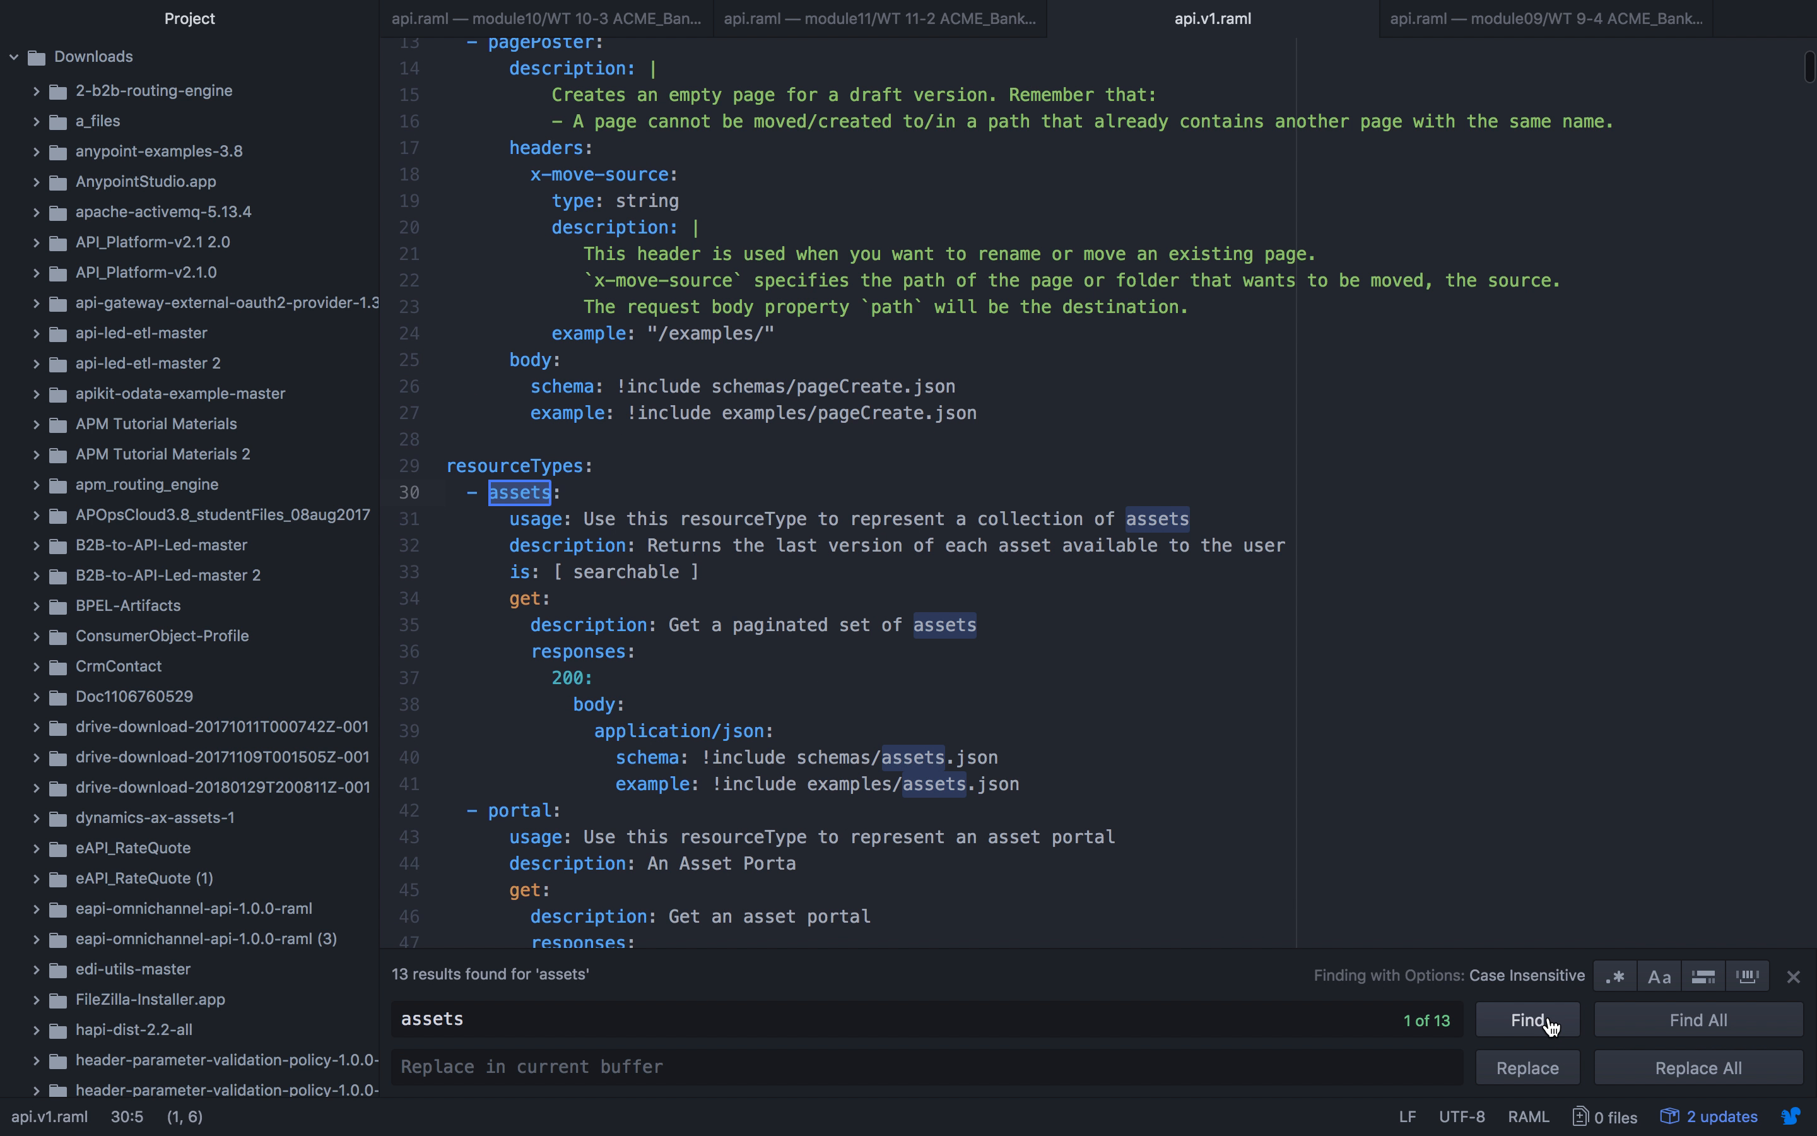
# Step through the "assets" matches to the top-level /assets resource and examine its methods and {groupId}/{assetId} sub-resource
pyautogui.click(1548, 1021)
pyautogui.click(1548, 1022)
pyautogui.click(1548, 1022)
pyautogui.click(1548, 1022)
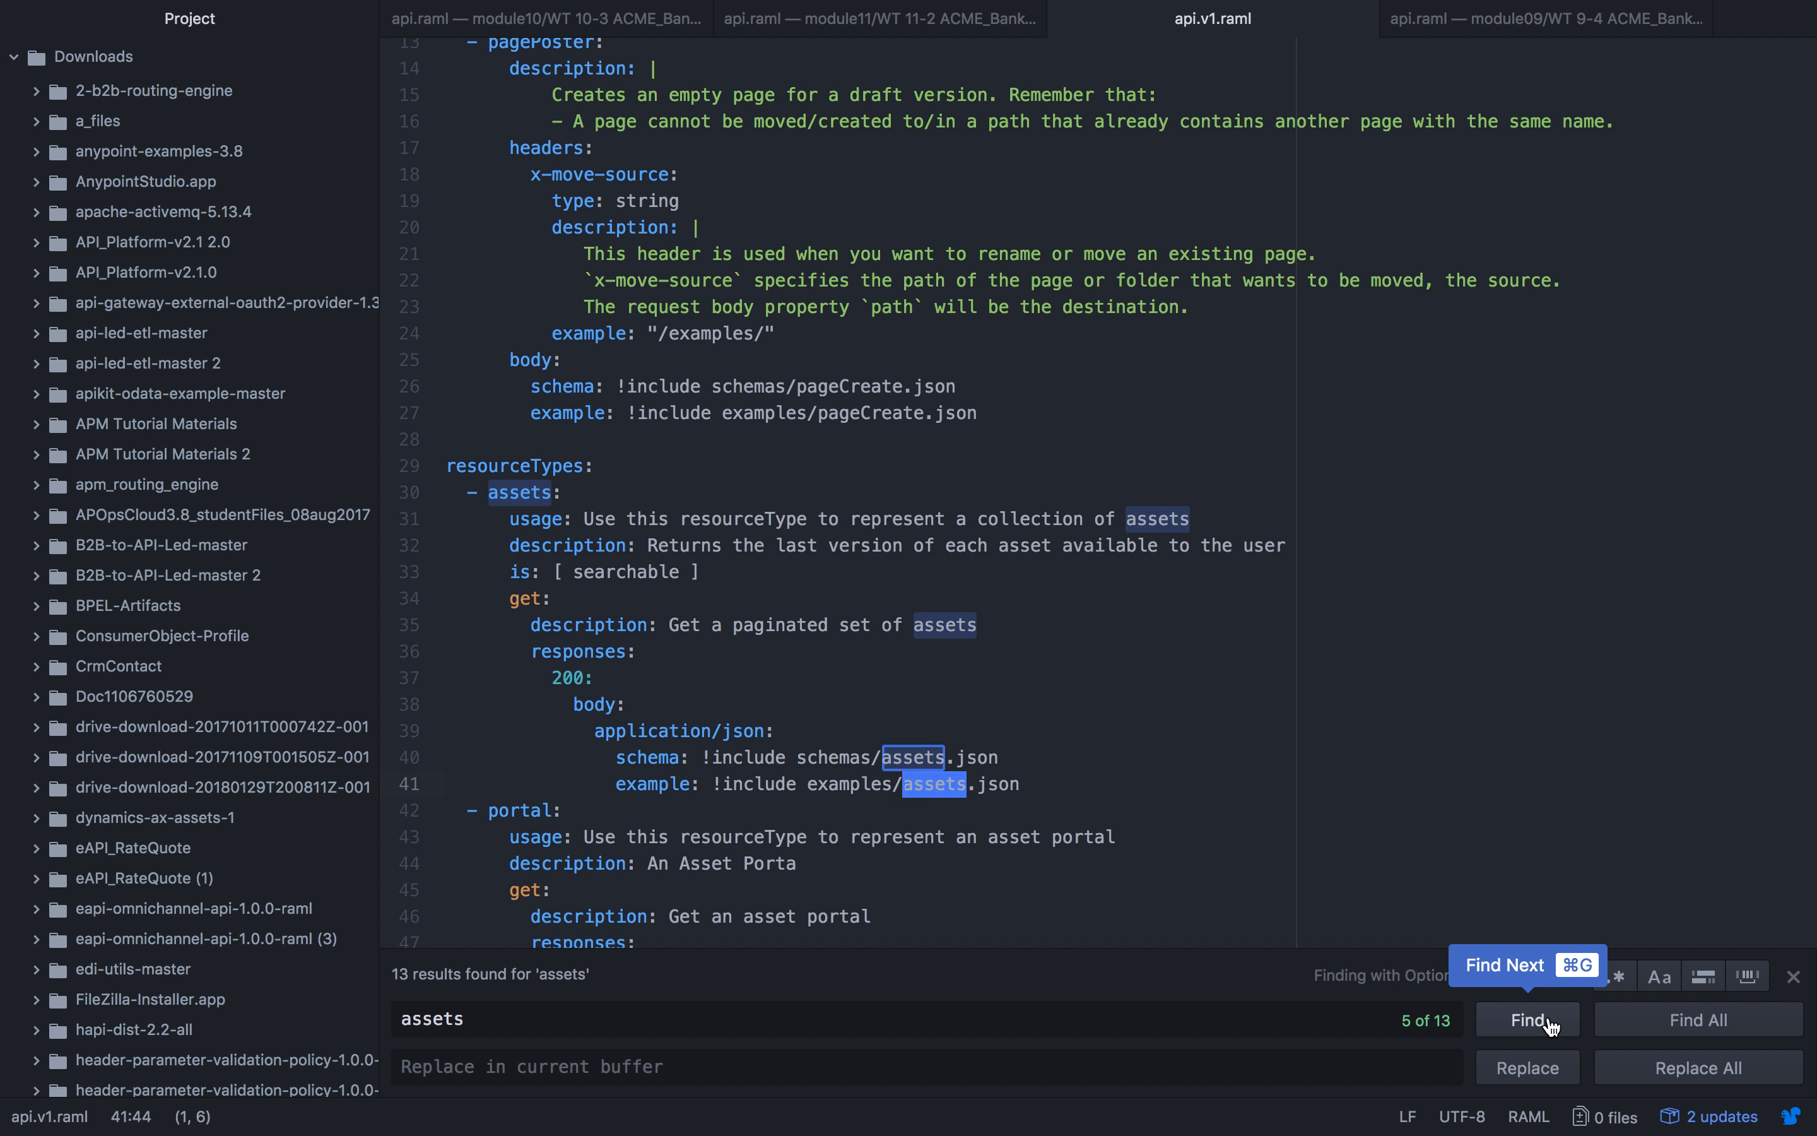
pyautogui.click(1548, 1021)
pyautogui.click(1549, 1021)
pyautogui.click(1549, 1022)
pyautogui.scroll(10, 629, 417)
pyautogui.scroll(10, 629, 417)
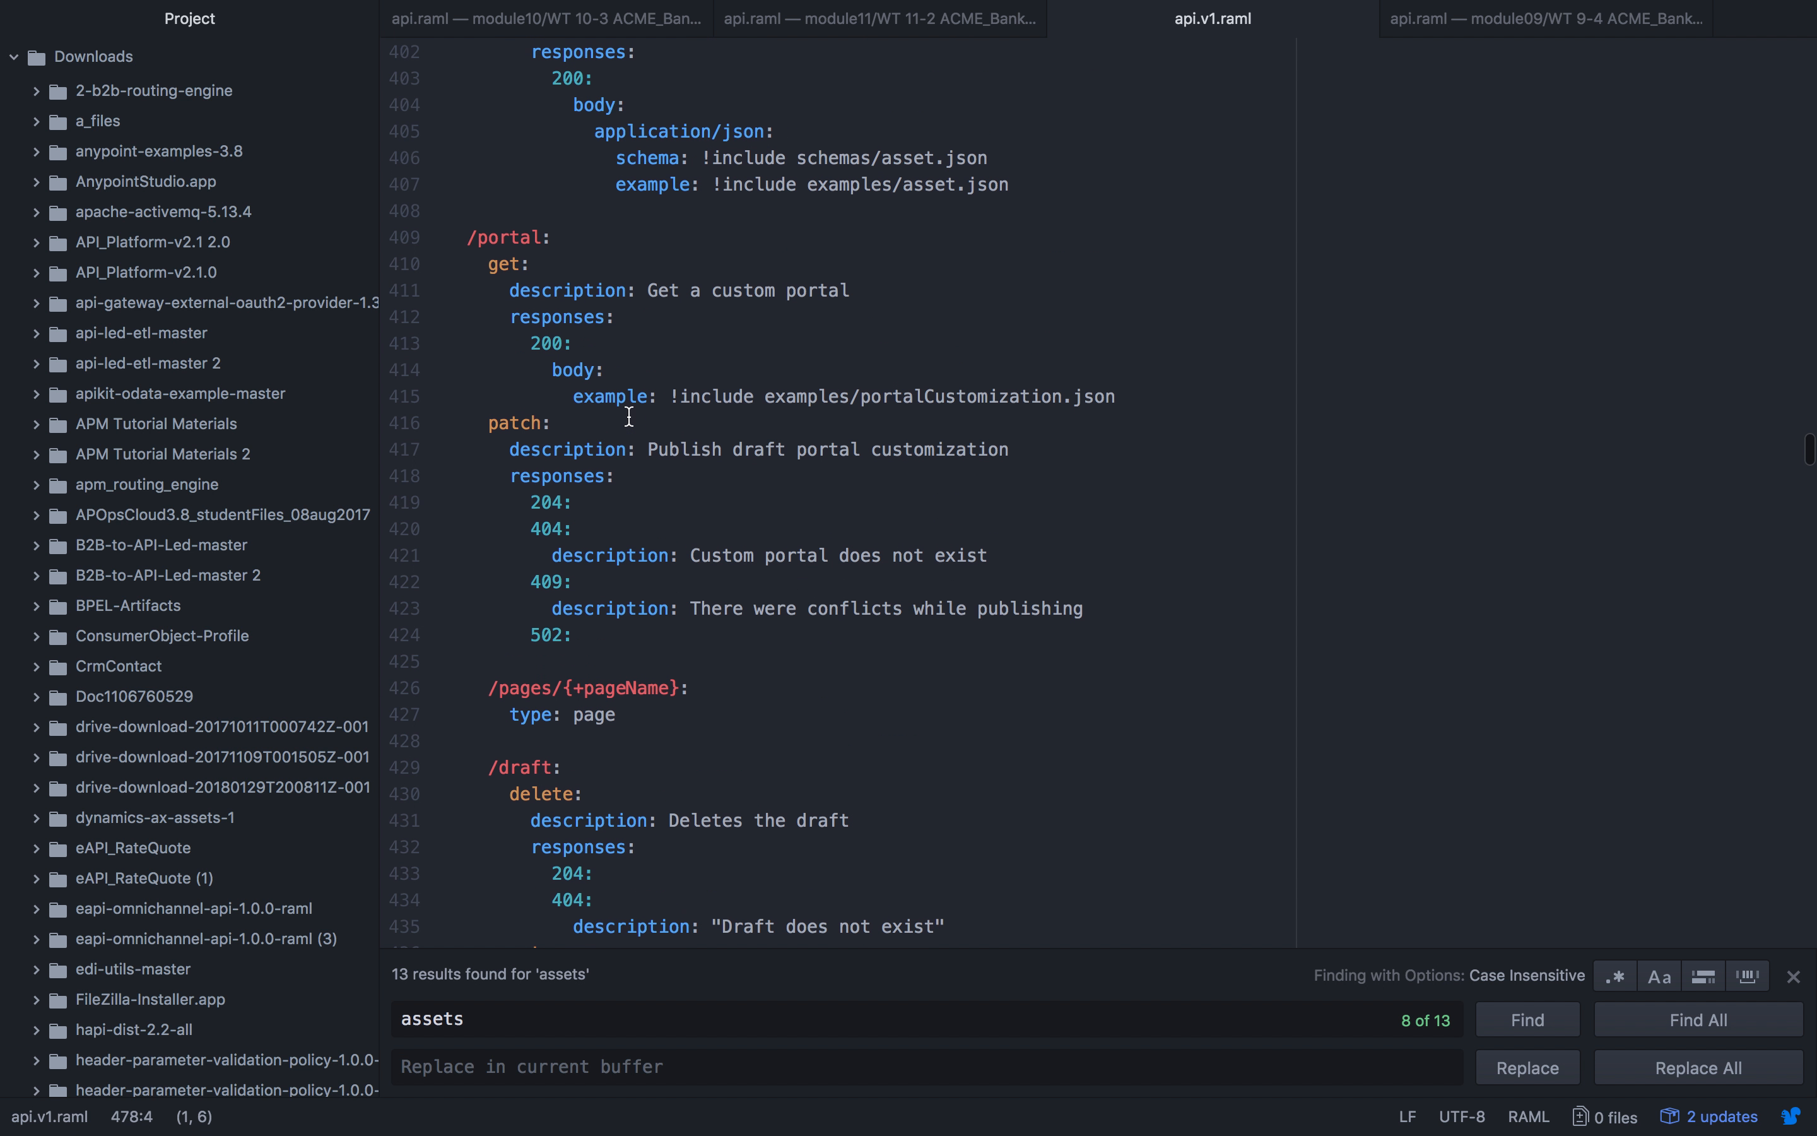
pyautogui.click(1530, 1029)
pyautogui.click(1530, 1029)
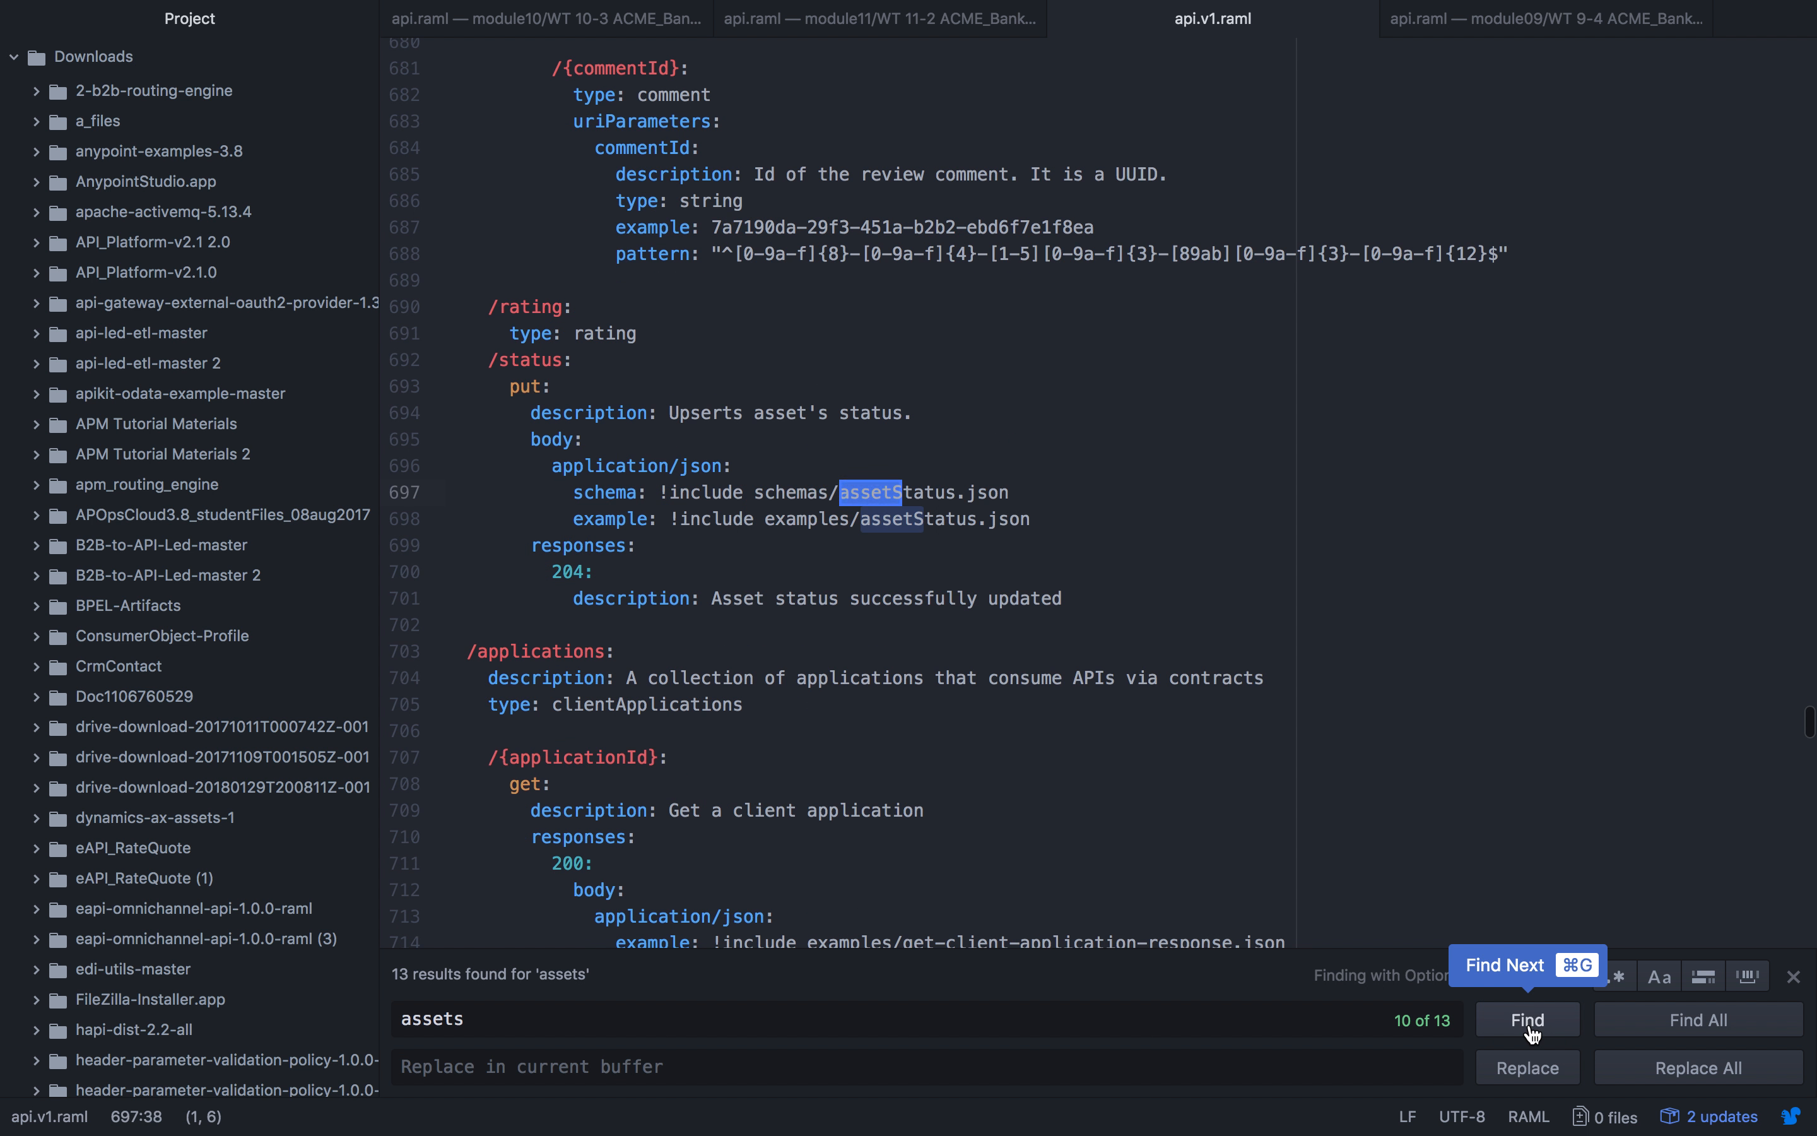
pyautogui.click(1530, 1029)
pyautogui.click(1529, 1029)
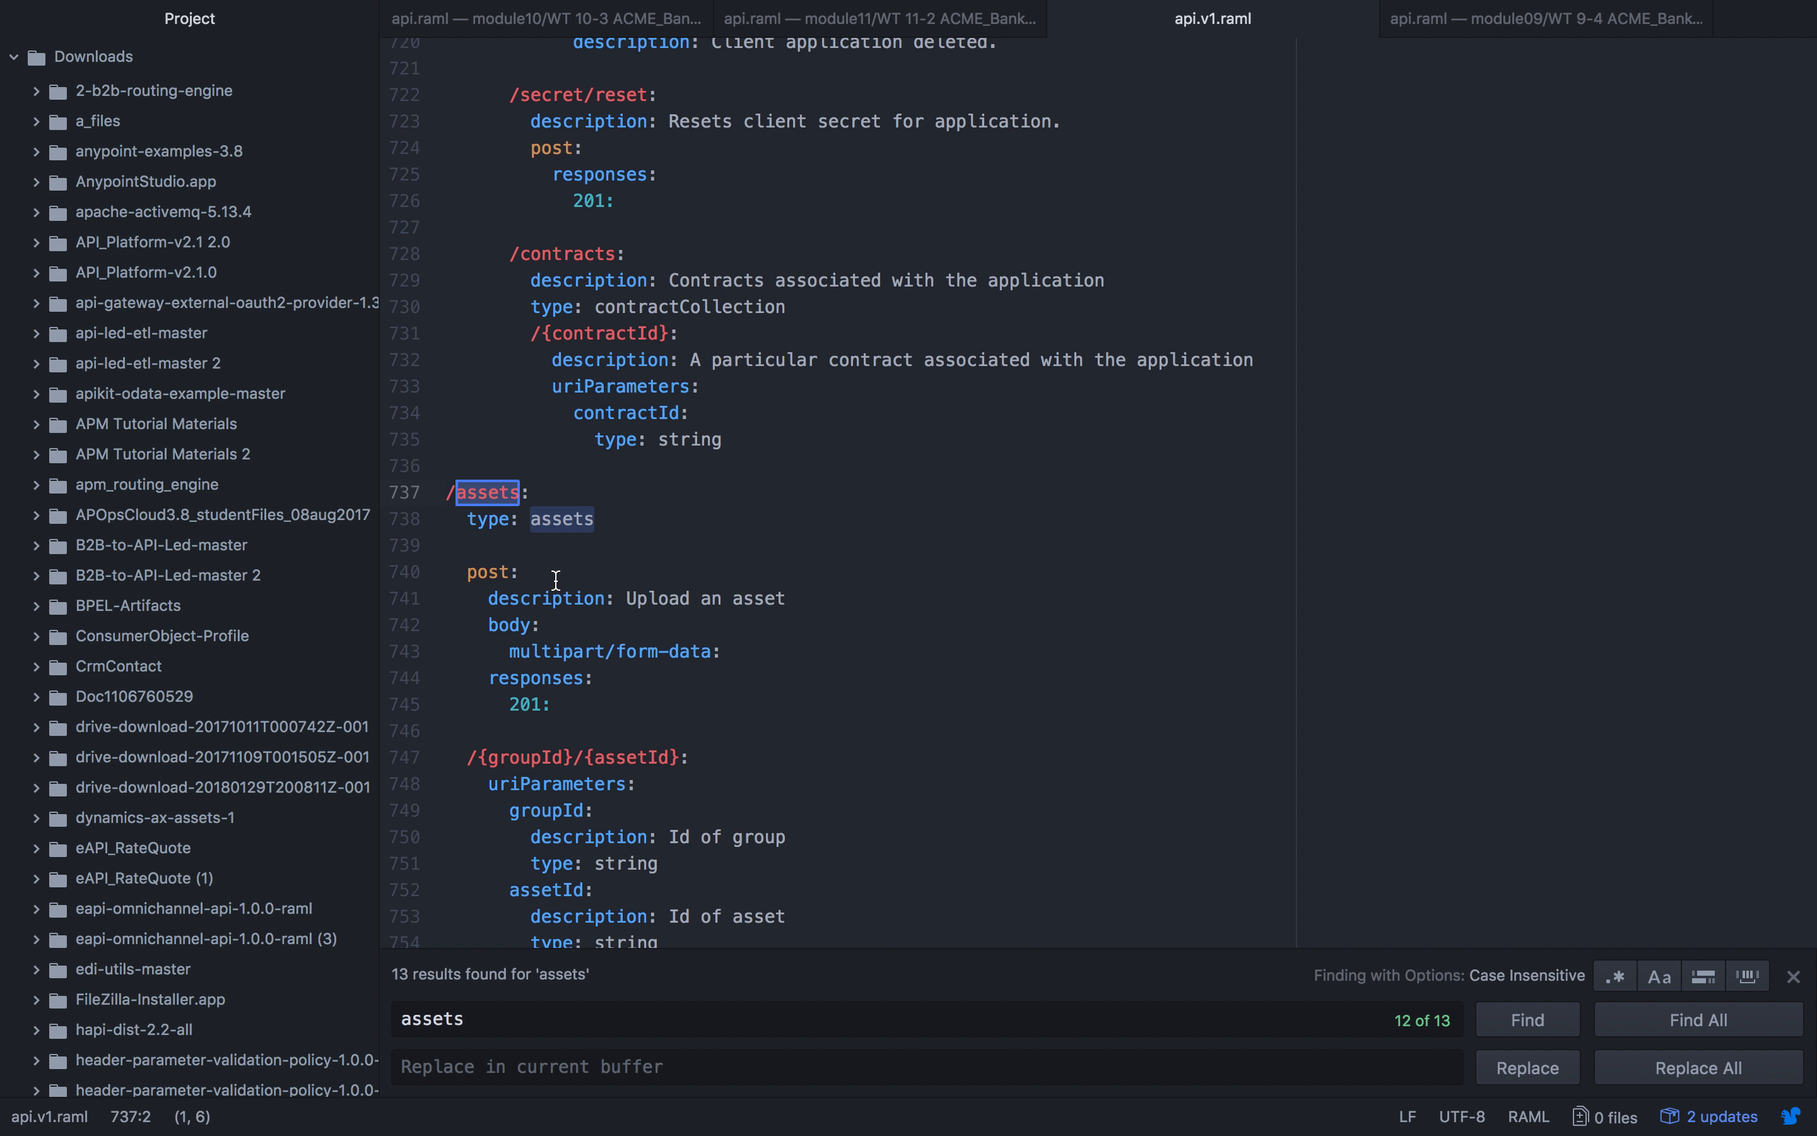
pyautogui.scroll(-2, 555, 580)
pyautogui.scroll(-4, 556, 580)
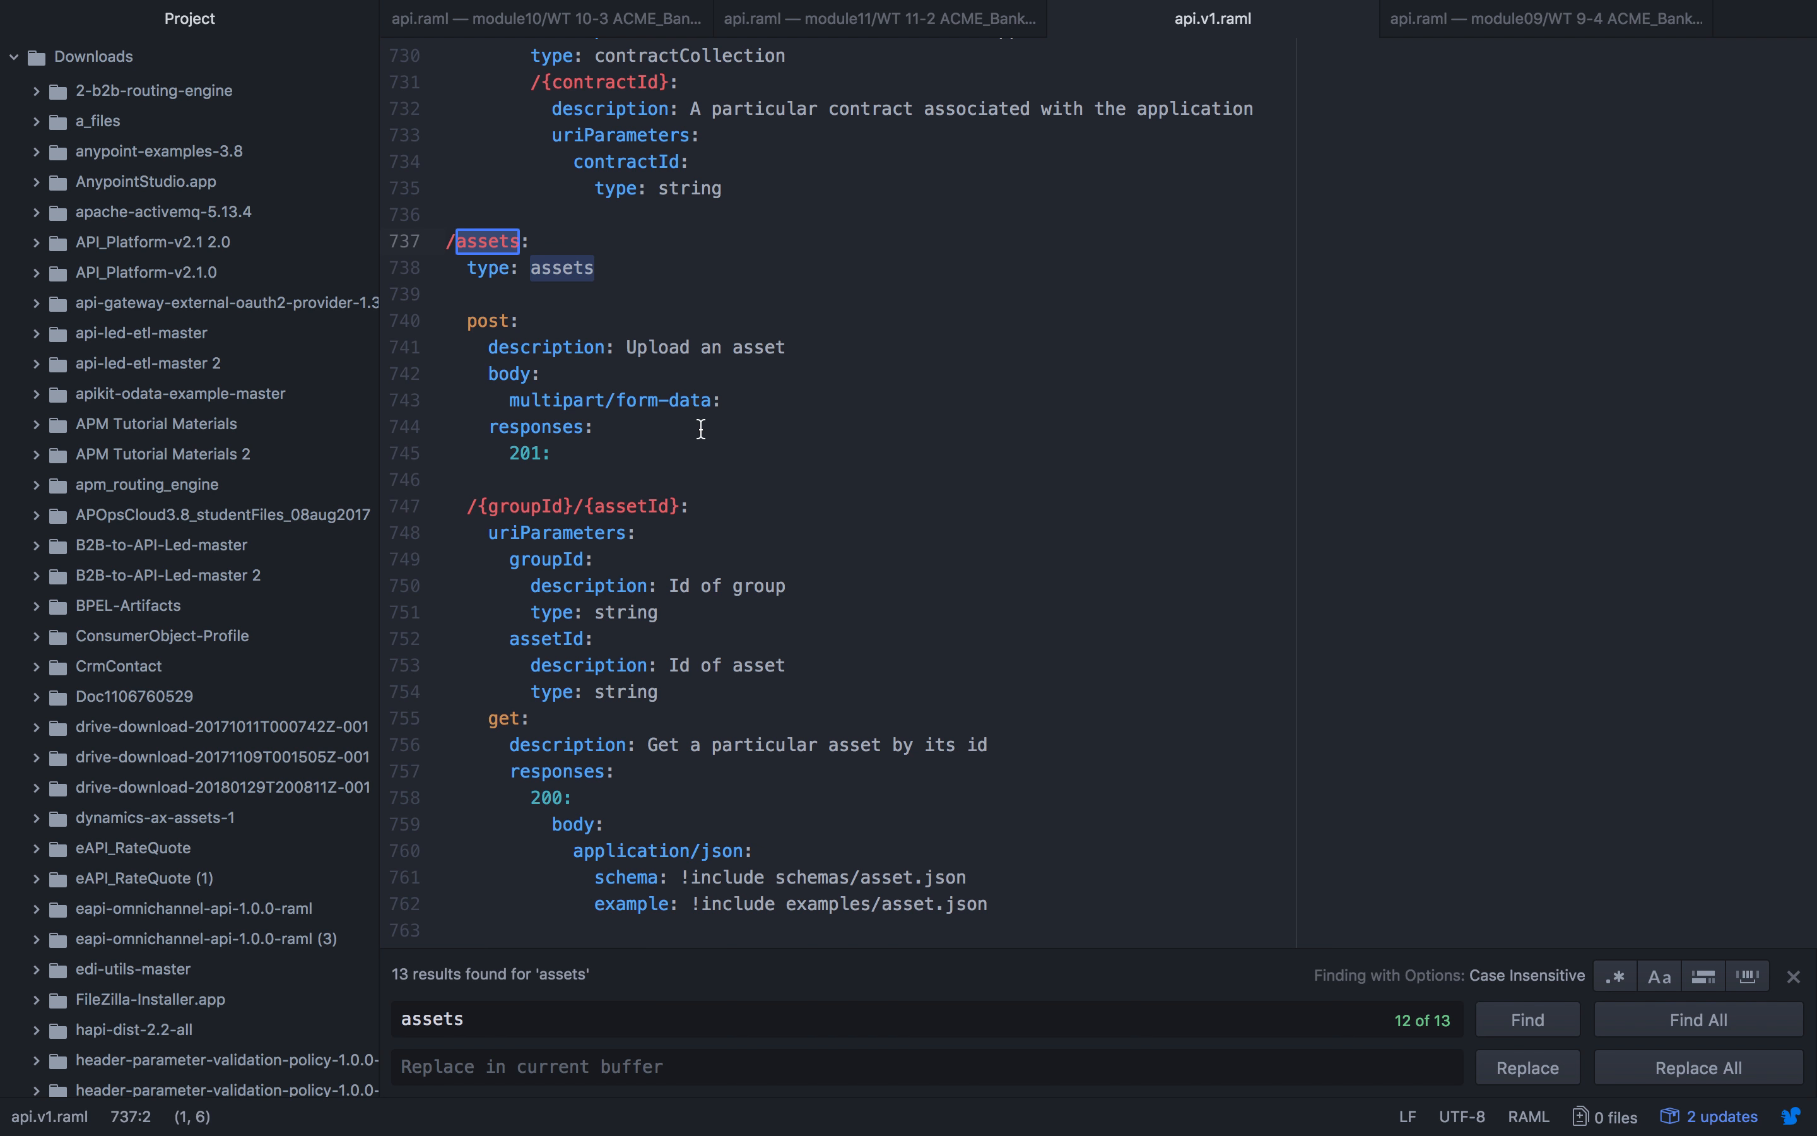
# Return to Postman and inspect the Authorization header and its bearer token in the Exchange-API-old request
pyautogui.hotkey('ctrl', 'Right')
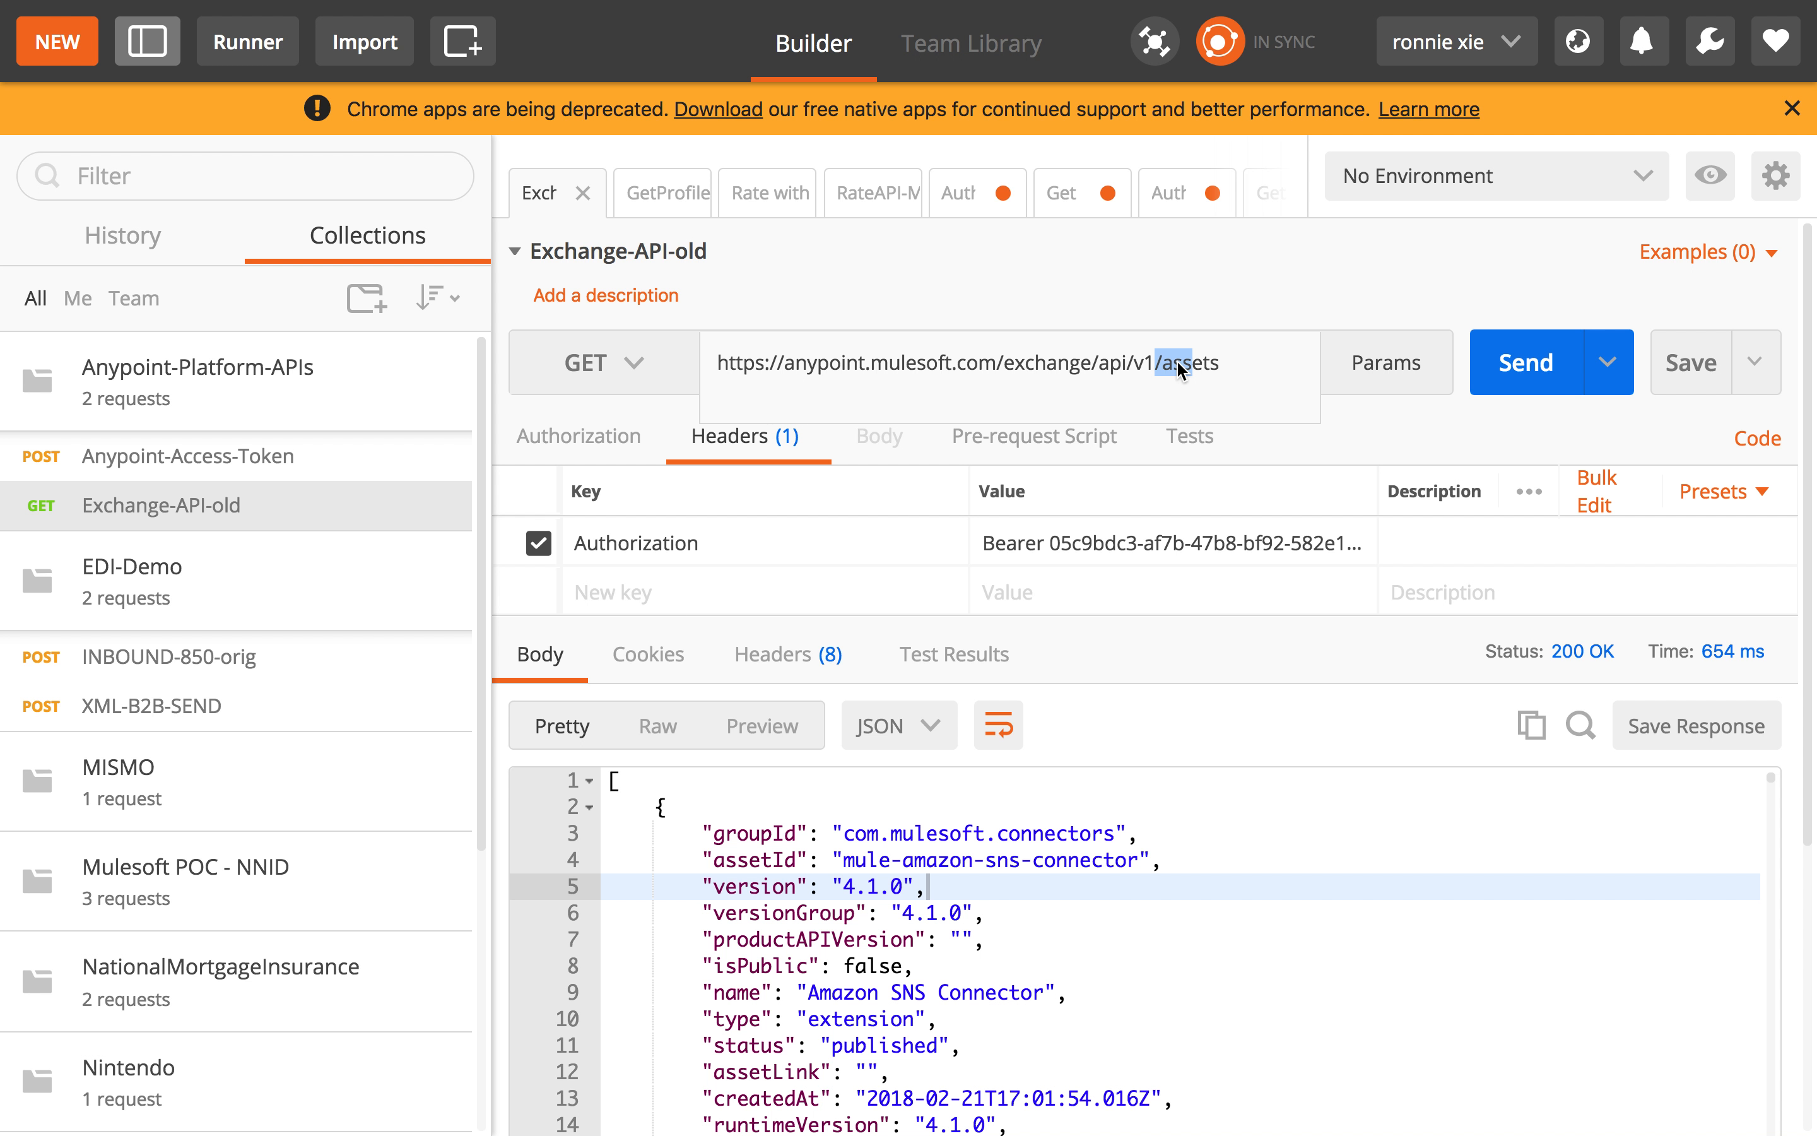
pyautogui.tripleClick(1156, 551)
pyautogui.click(612, 549)
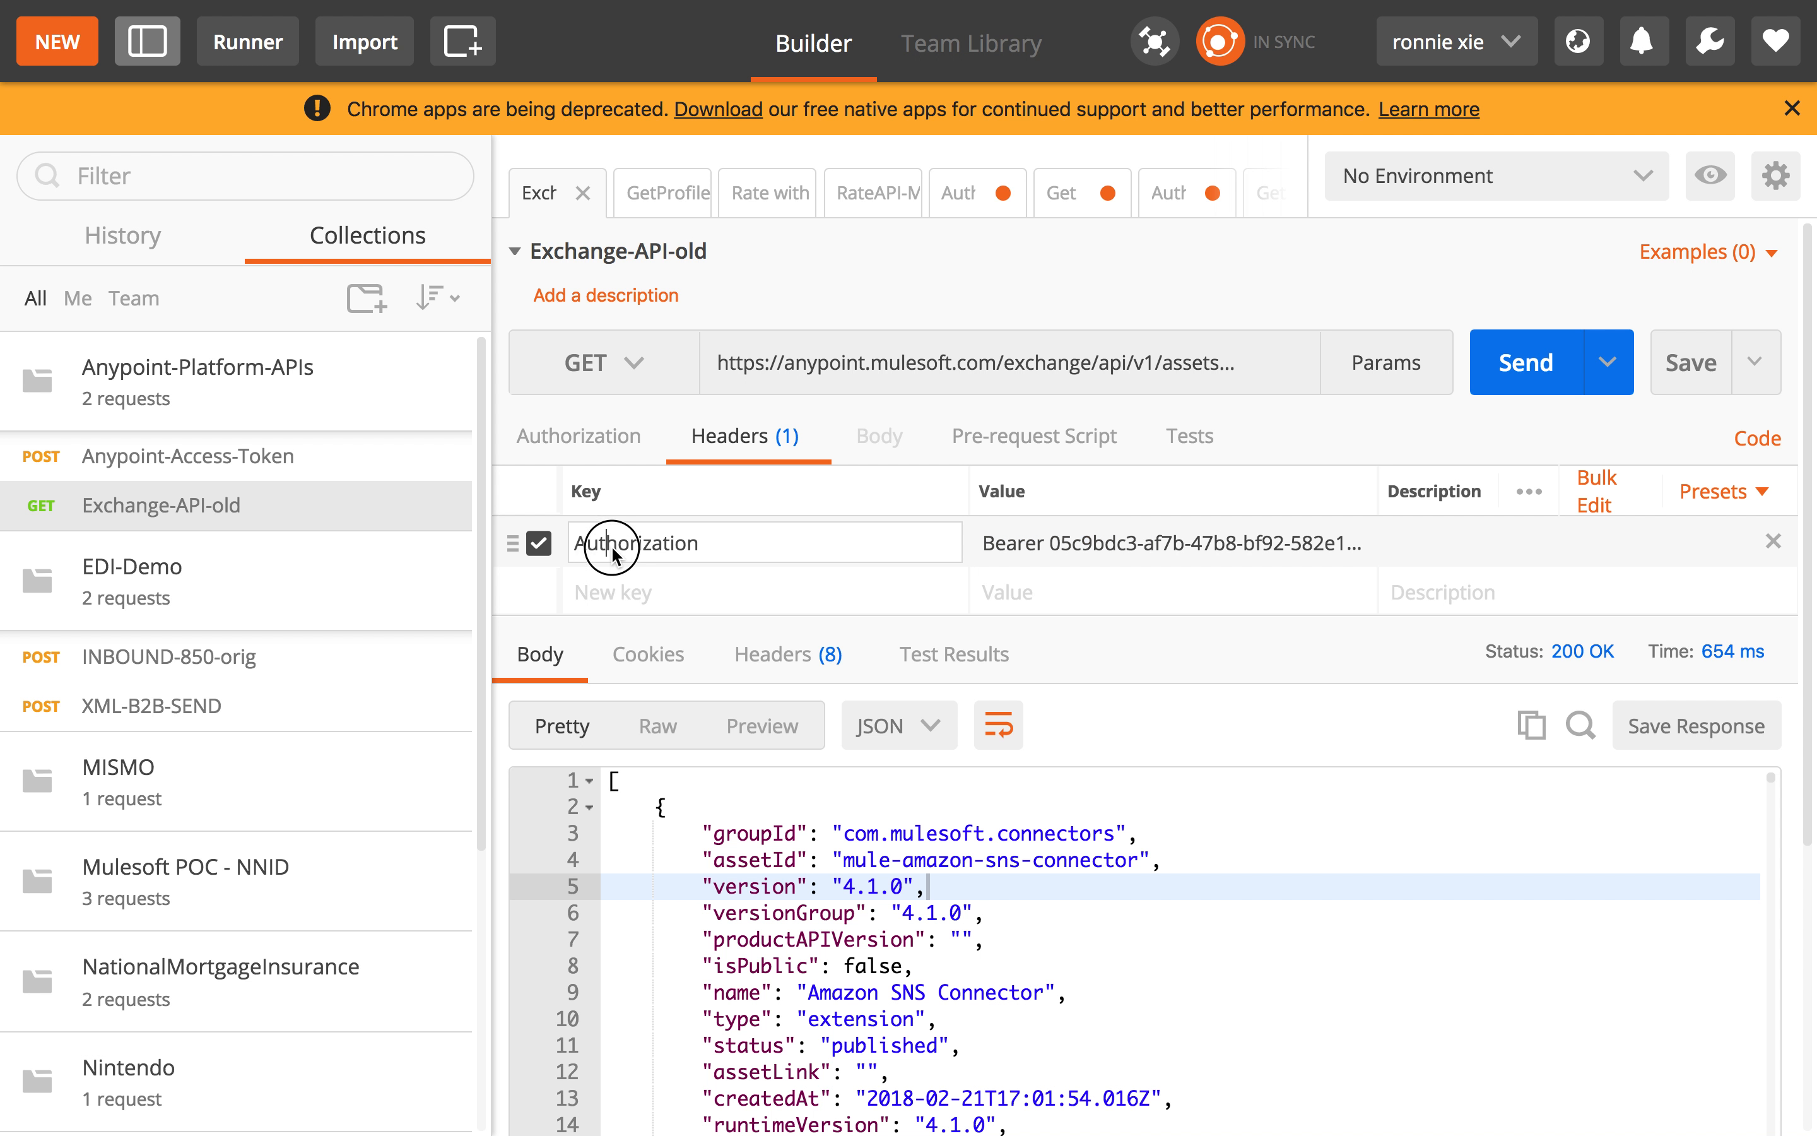
pyautogui.moveTo(1021, 547); pyautogui.dragTo(1118, 576)
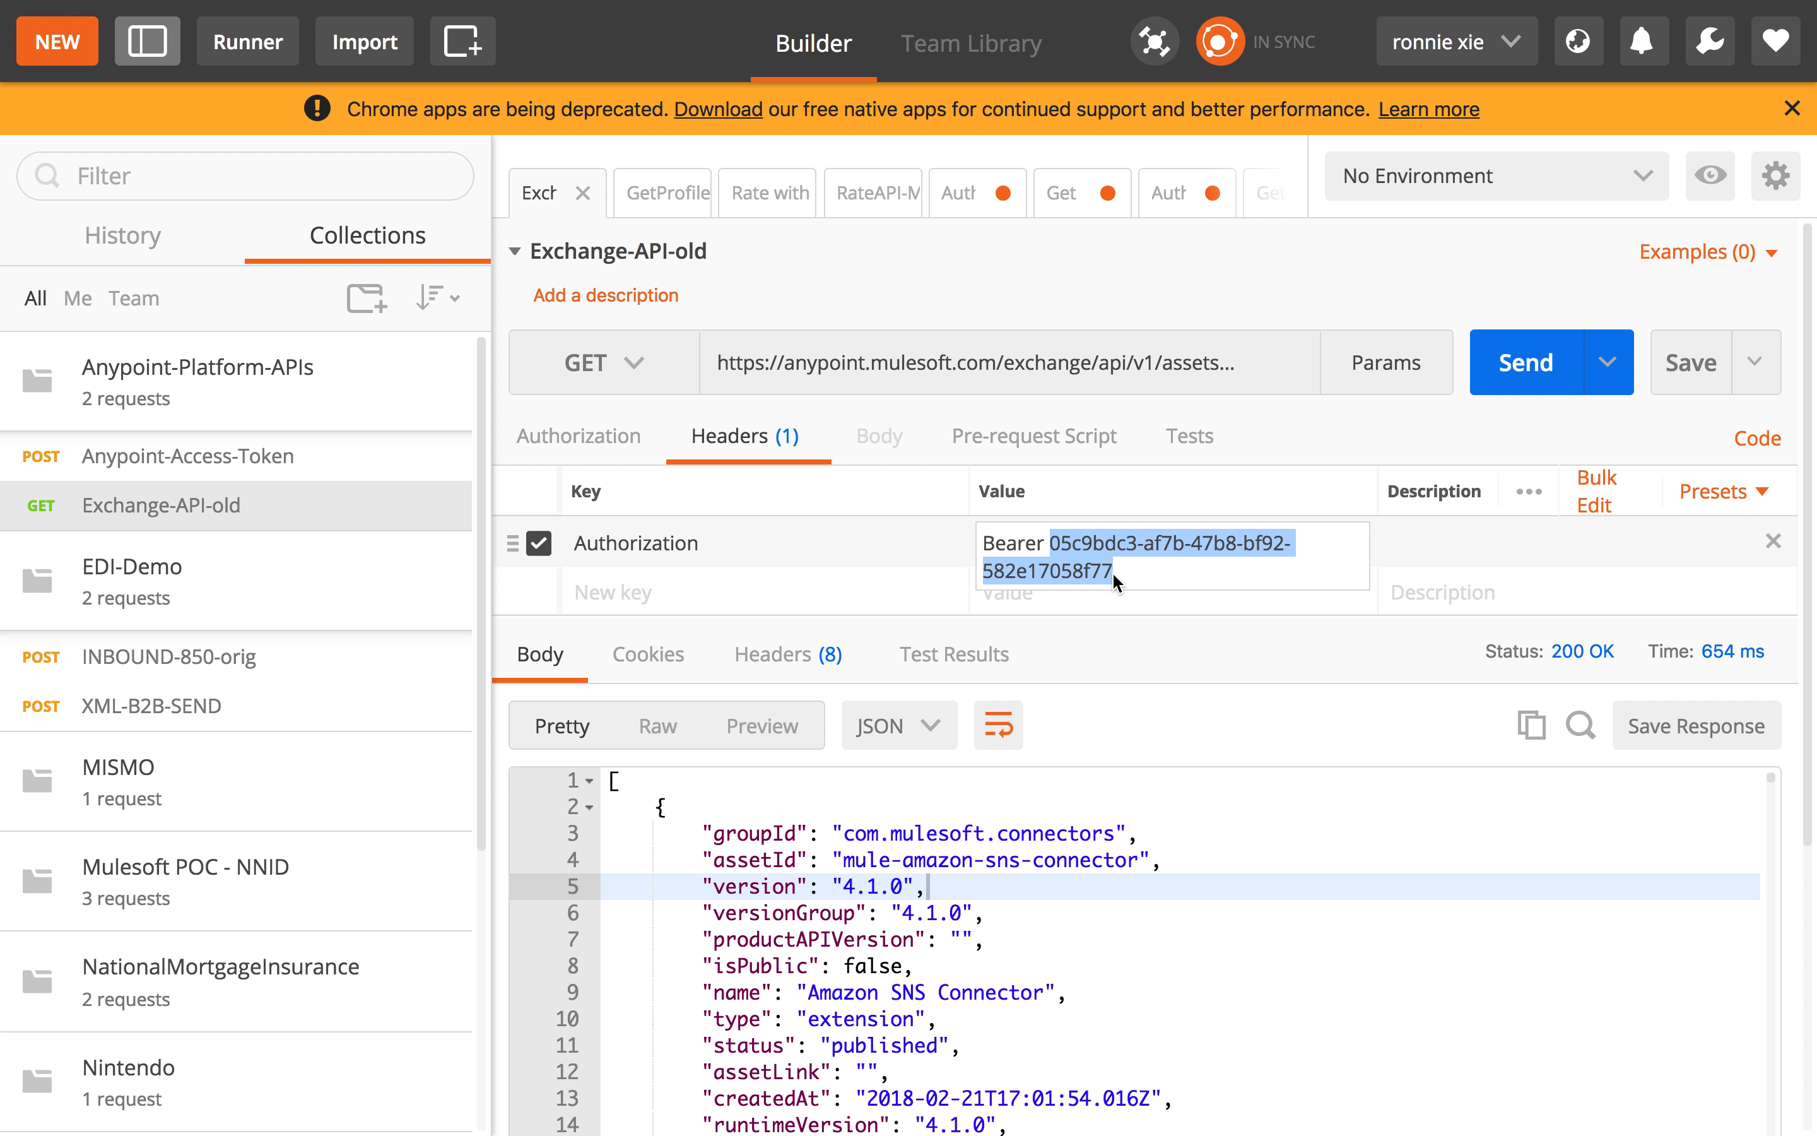
pyautogui.click(1167, 603)
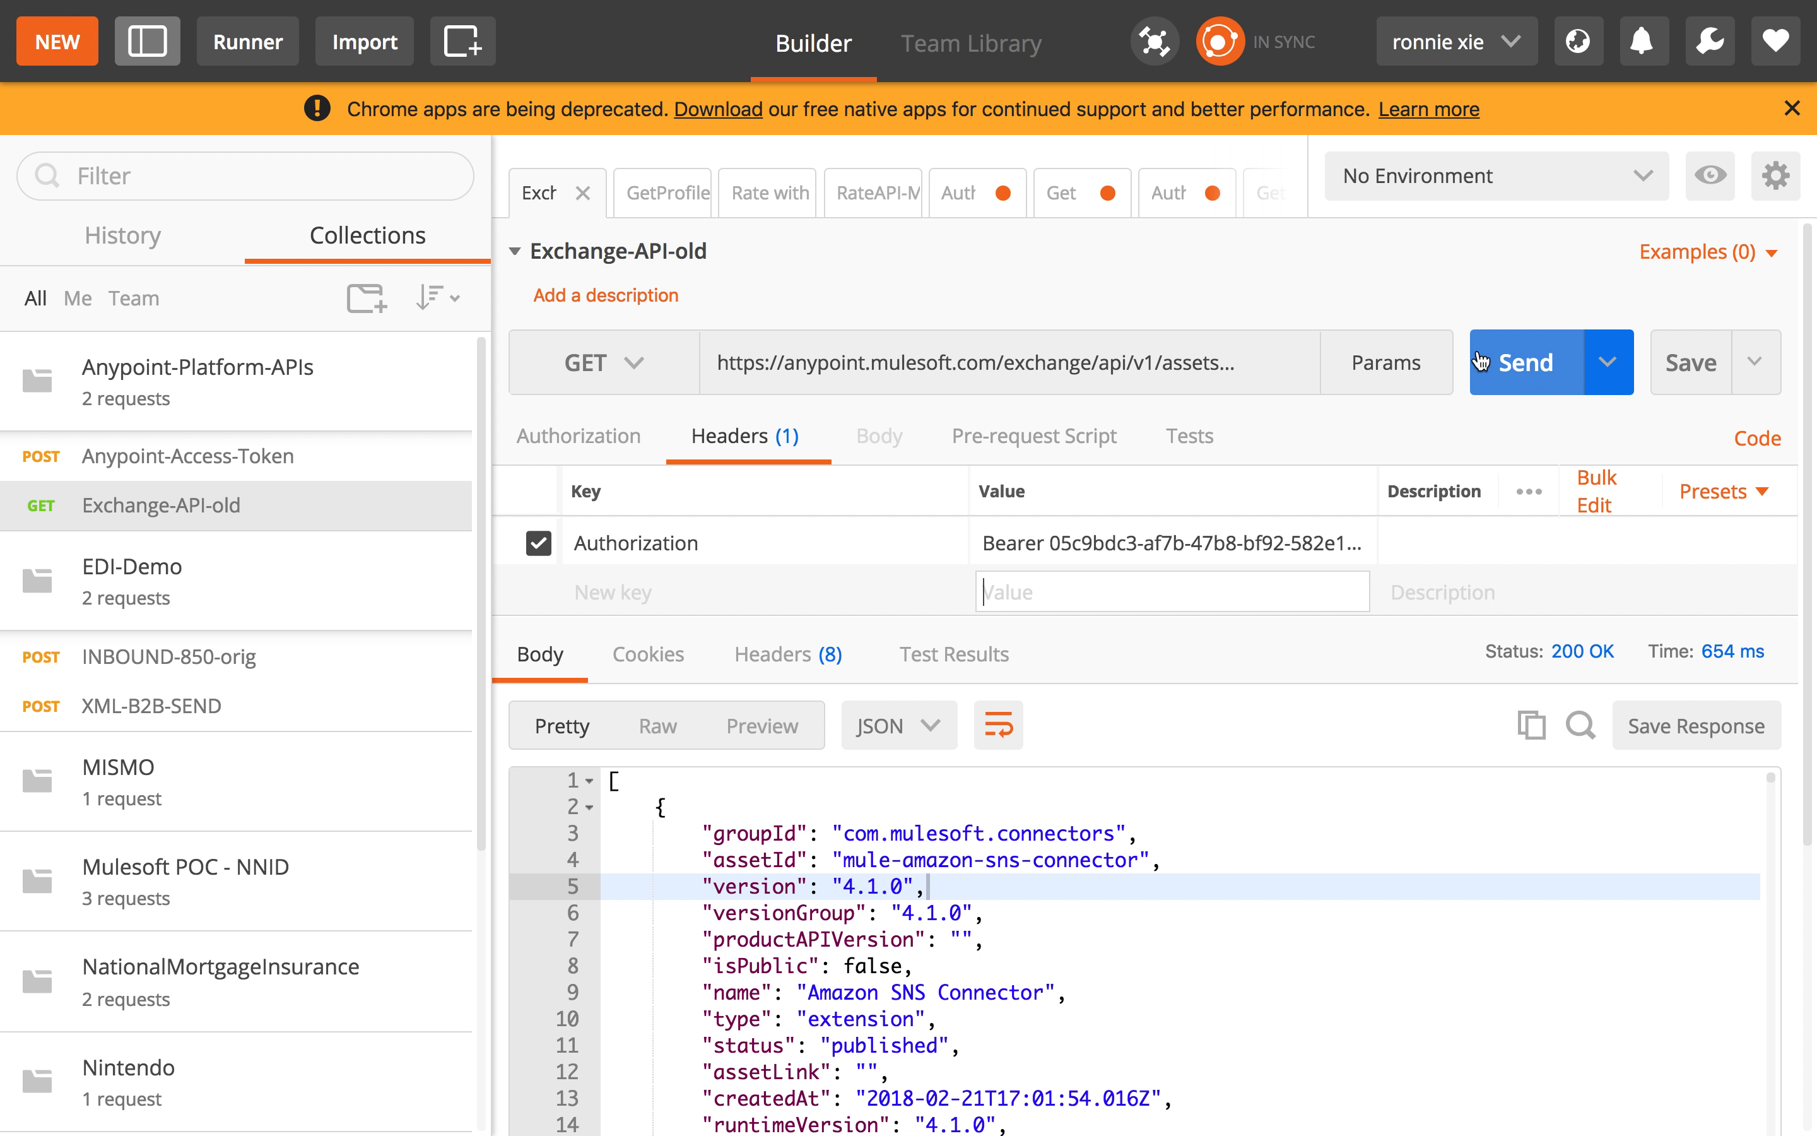
# Send the Exchange-API-old request again and review the returned JSON list of assets
pyautogui.click(1552, 354)
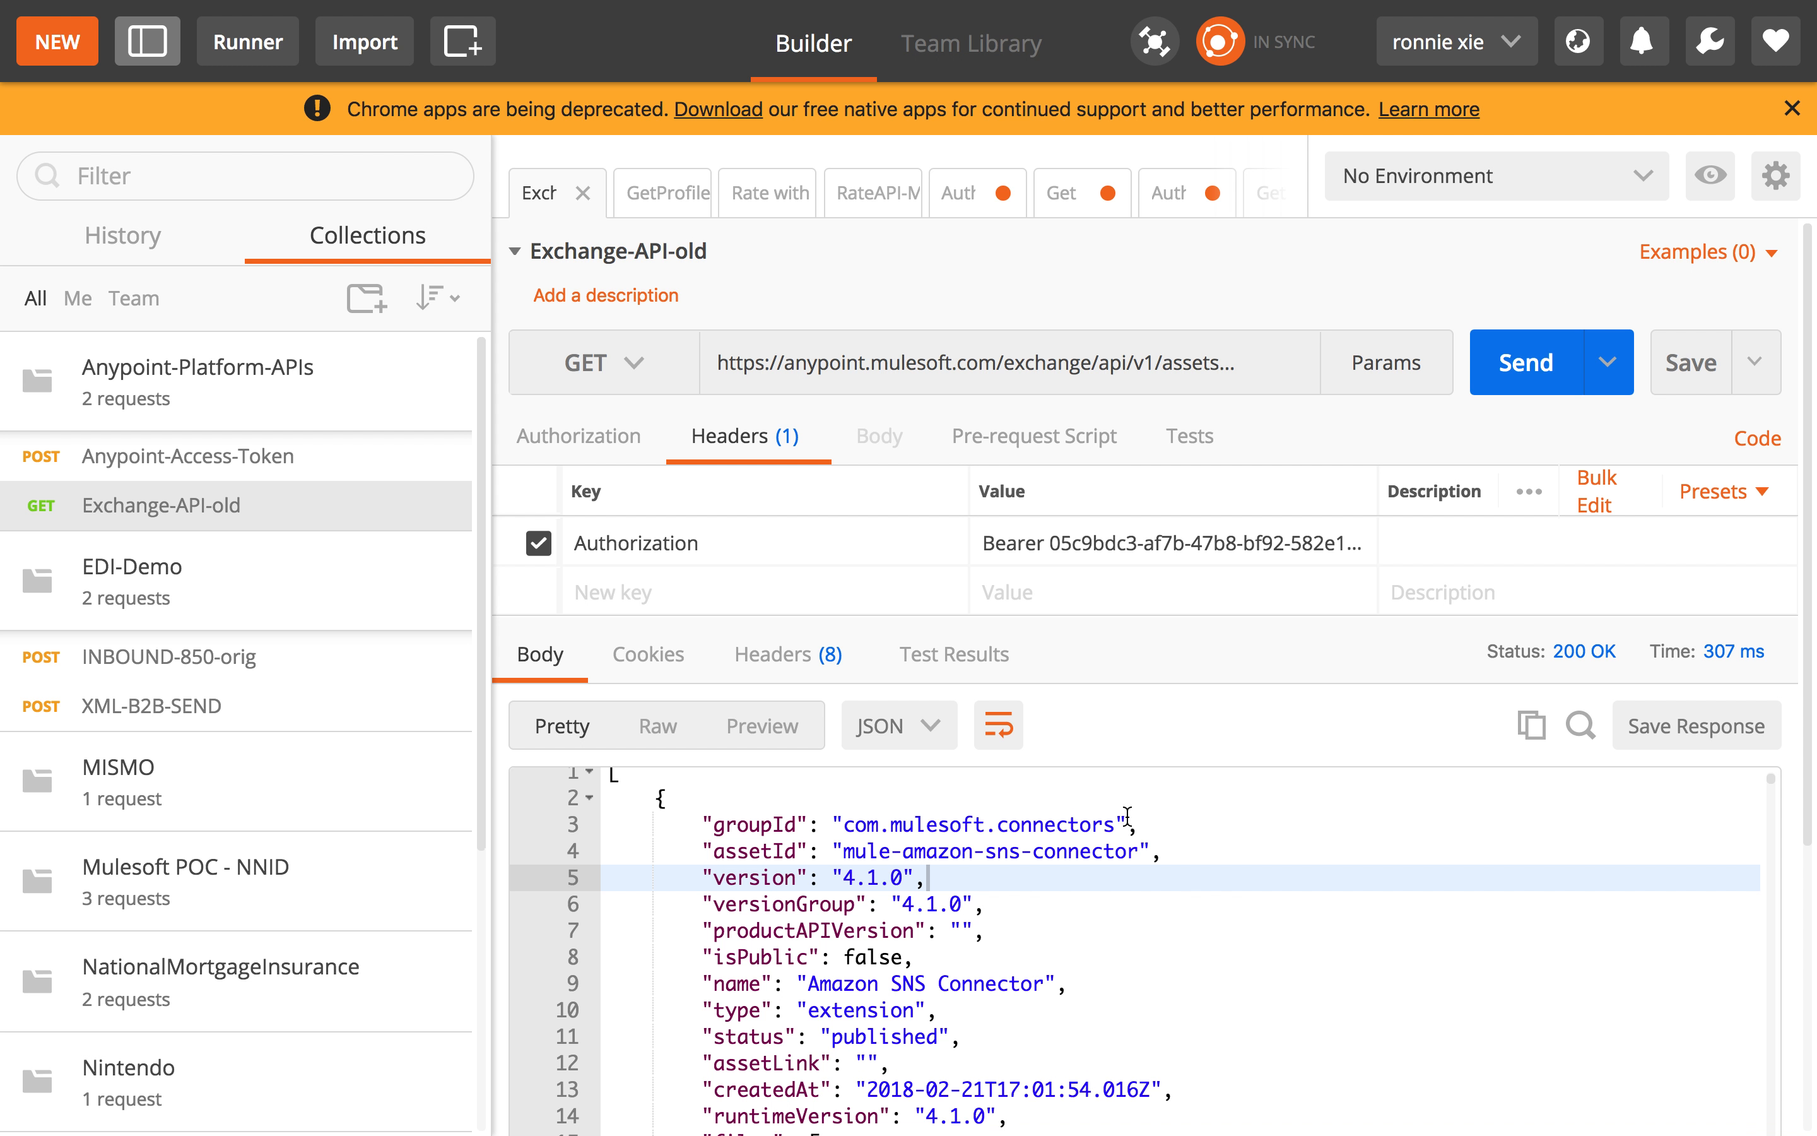
pyautogui.scroll(-3, 1127, 817)
pyautogui.click(1103, 773)
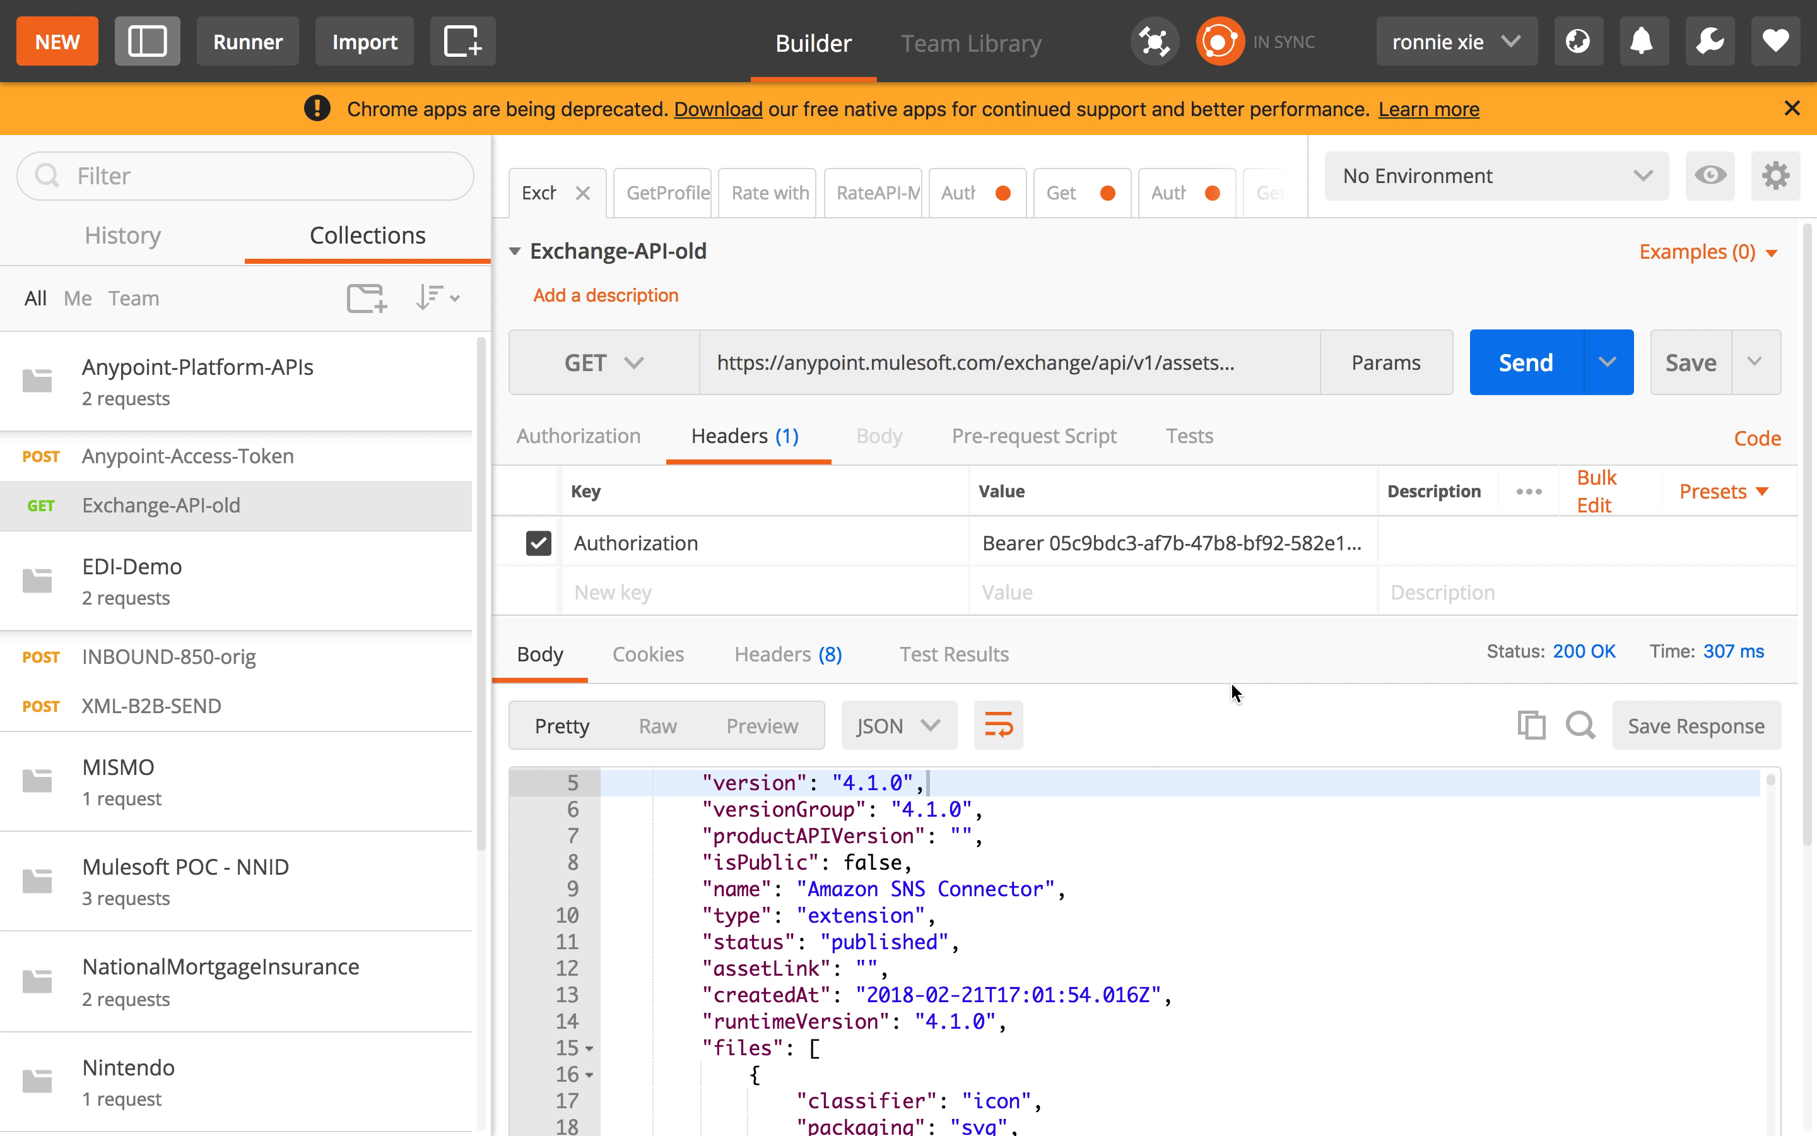
# Highlight the name "Amazon SNS Connector" in the first asset of the JSON response and examine that asset's details and files entries
pyautogui.scroll(2, 1073, 902)
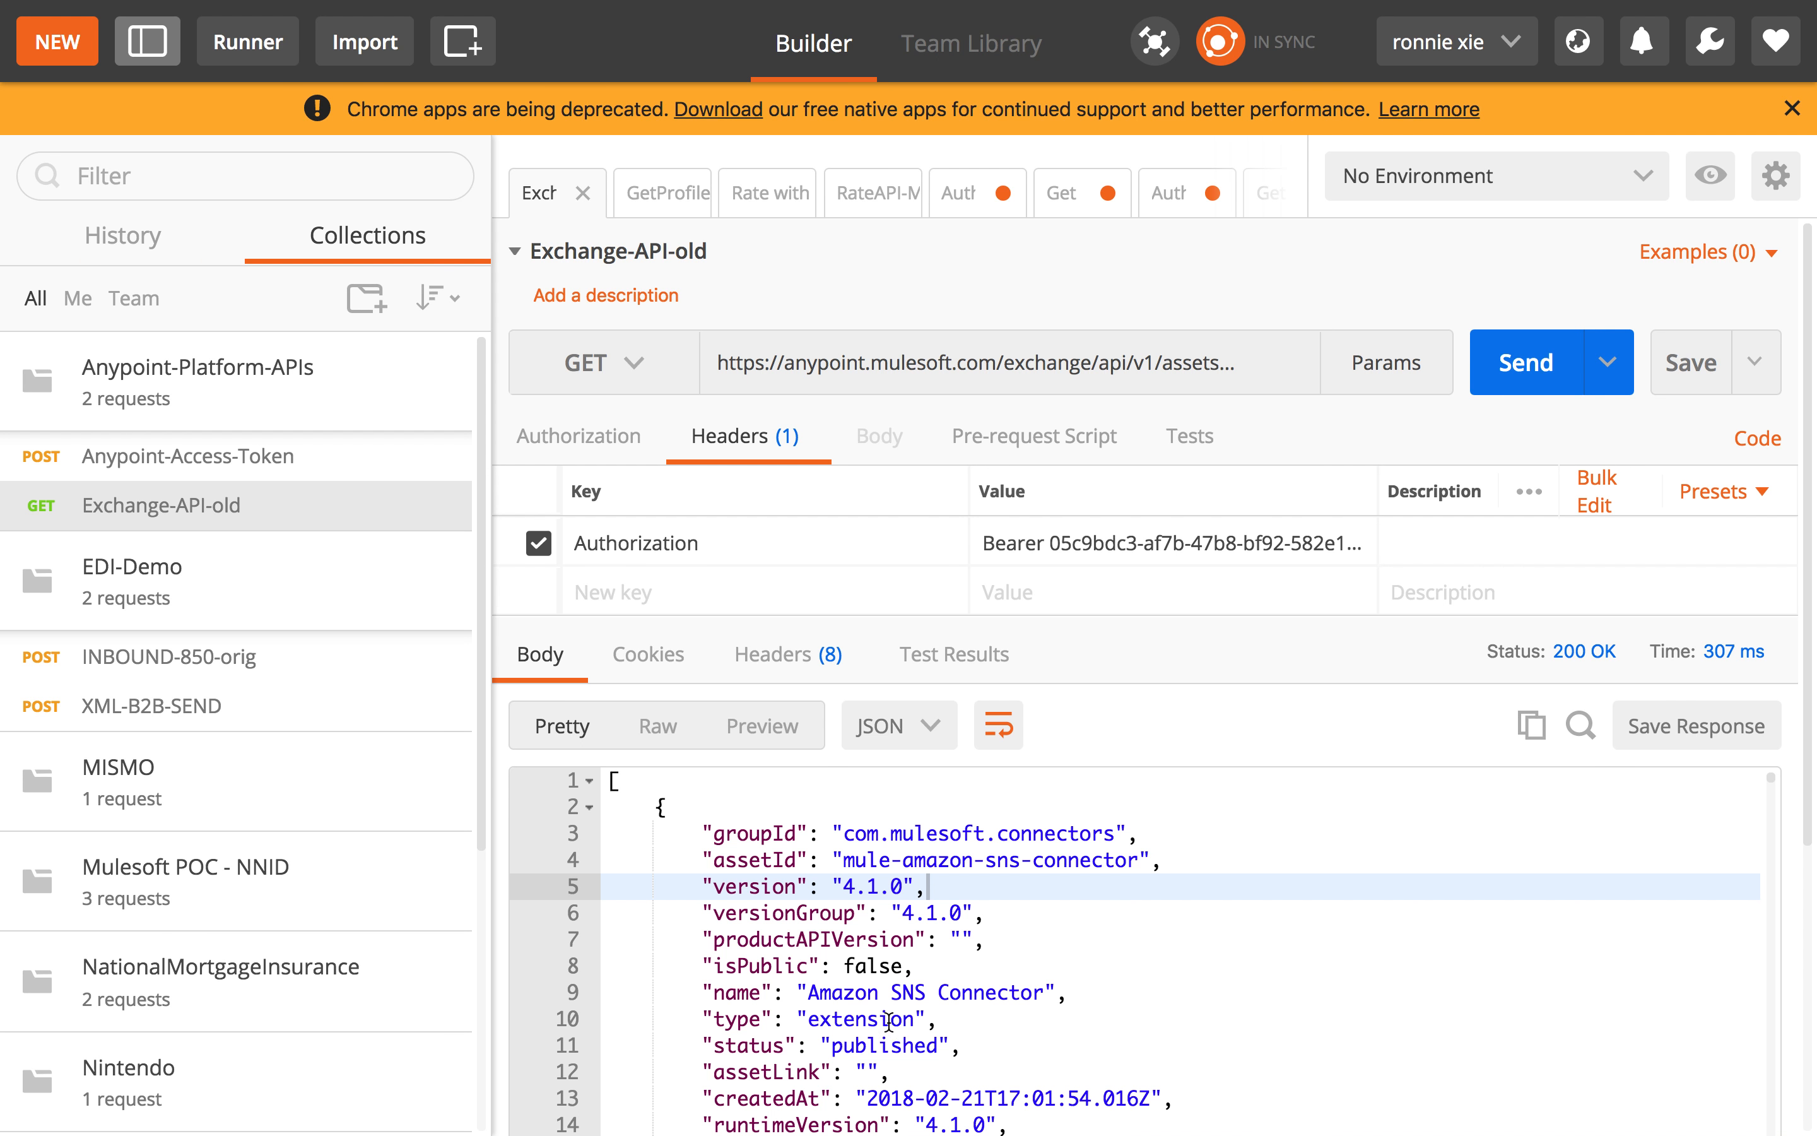
pyautogui.moveTo(809, 993); pyautogui.dragTo(1047, 990)
pyautogui.scroll(-5, 1043, 988)
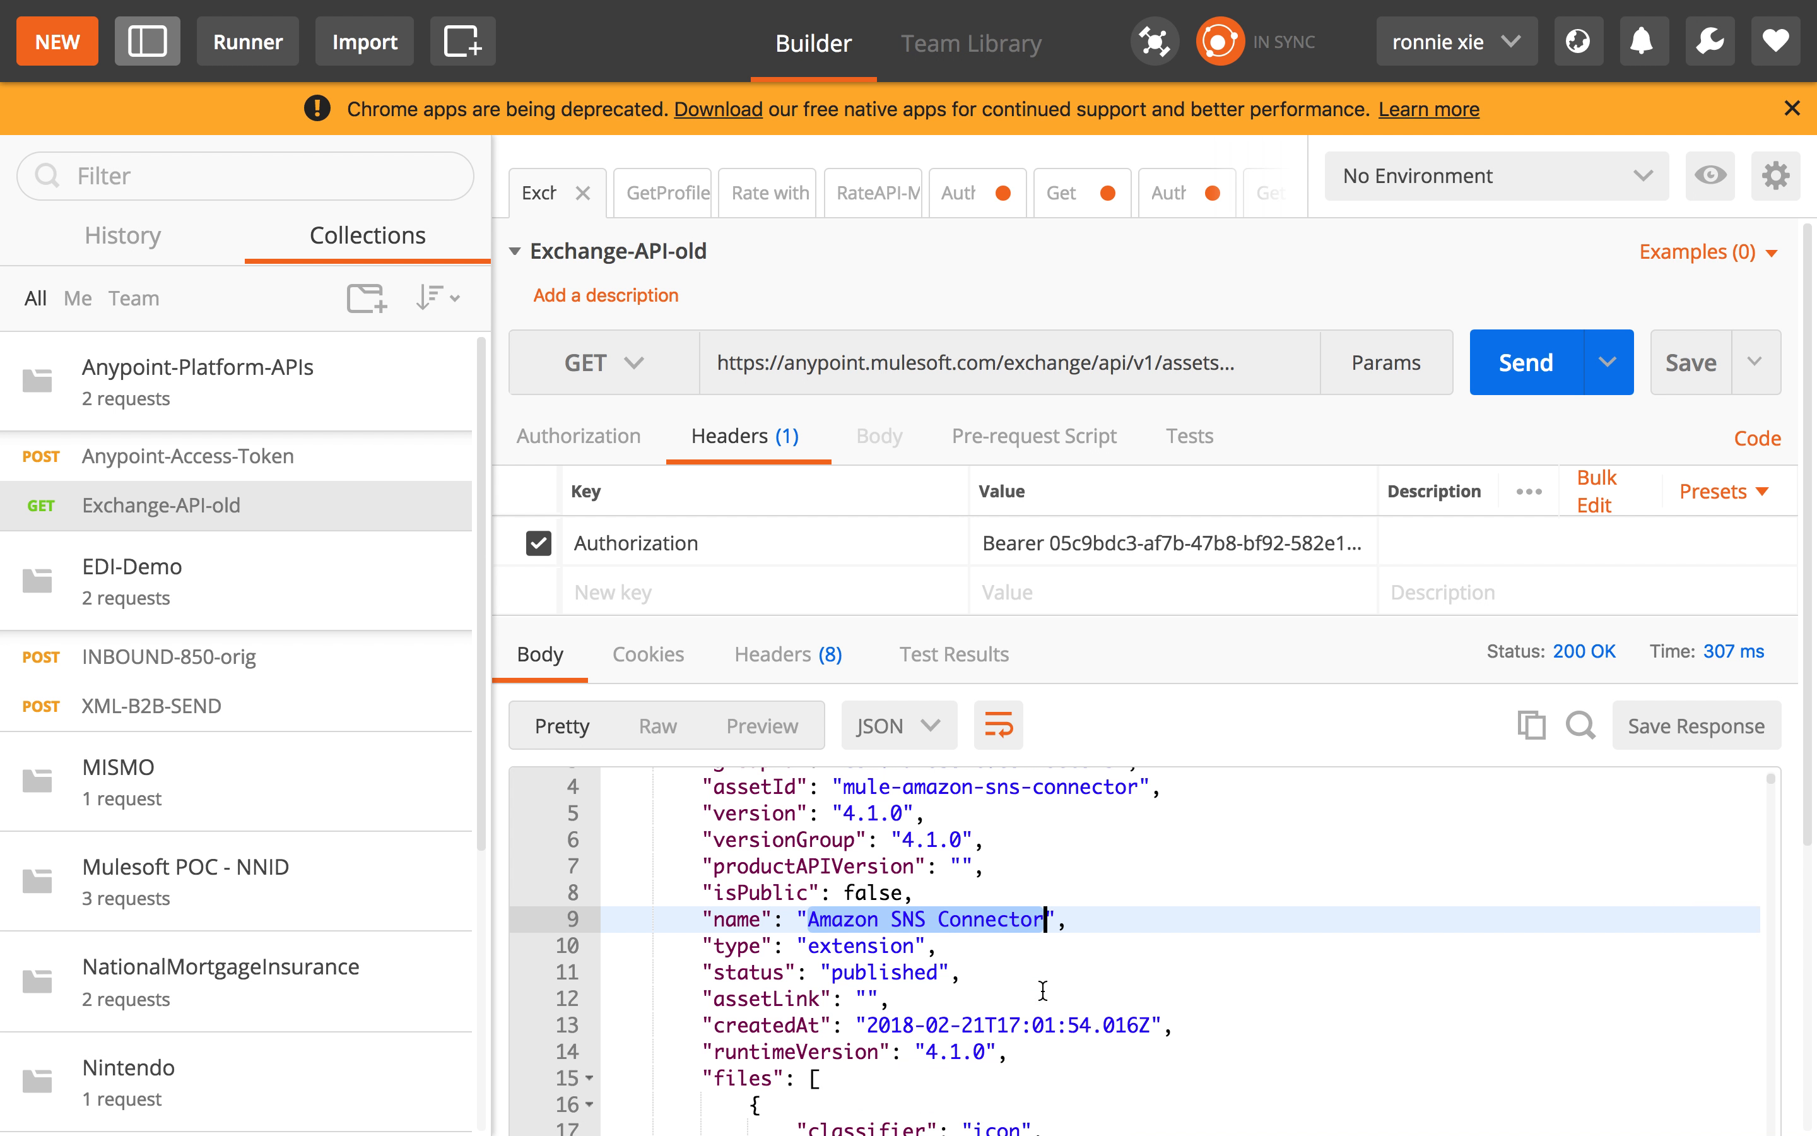
pyautogui.scroll(-3, 1042, 990)
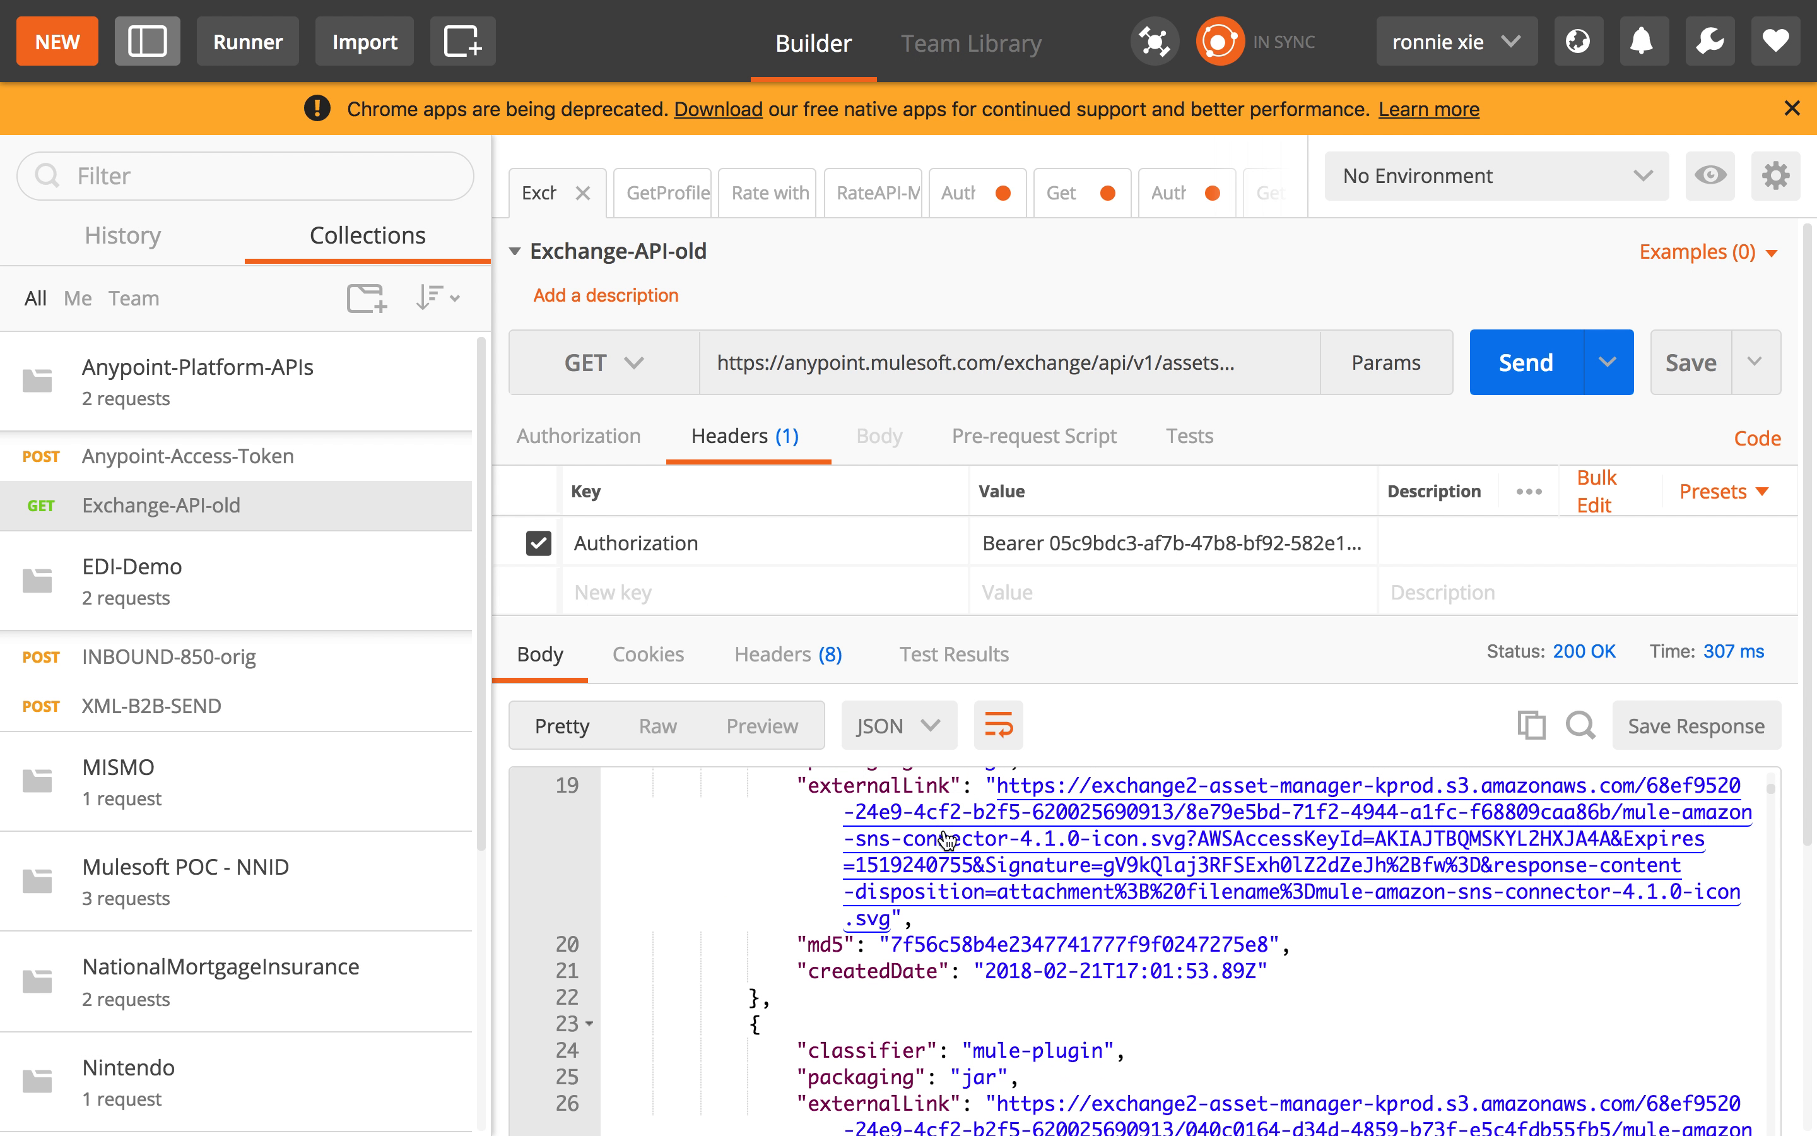
pyautogui.scroll(3, 947, 839)
pyautogui.scroll(6, 947, 840)
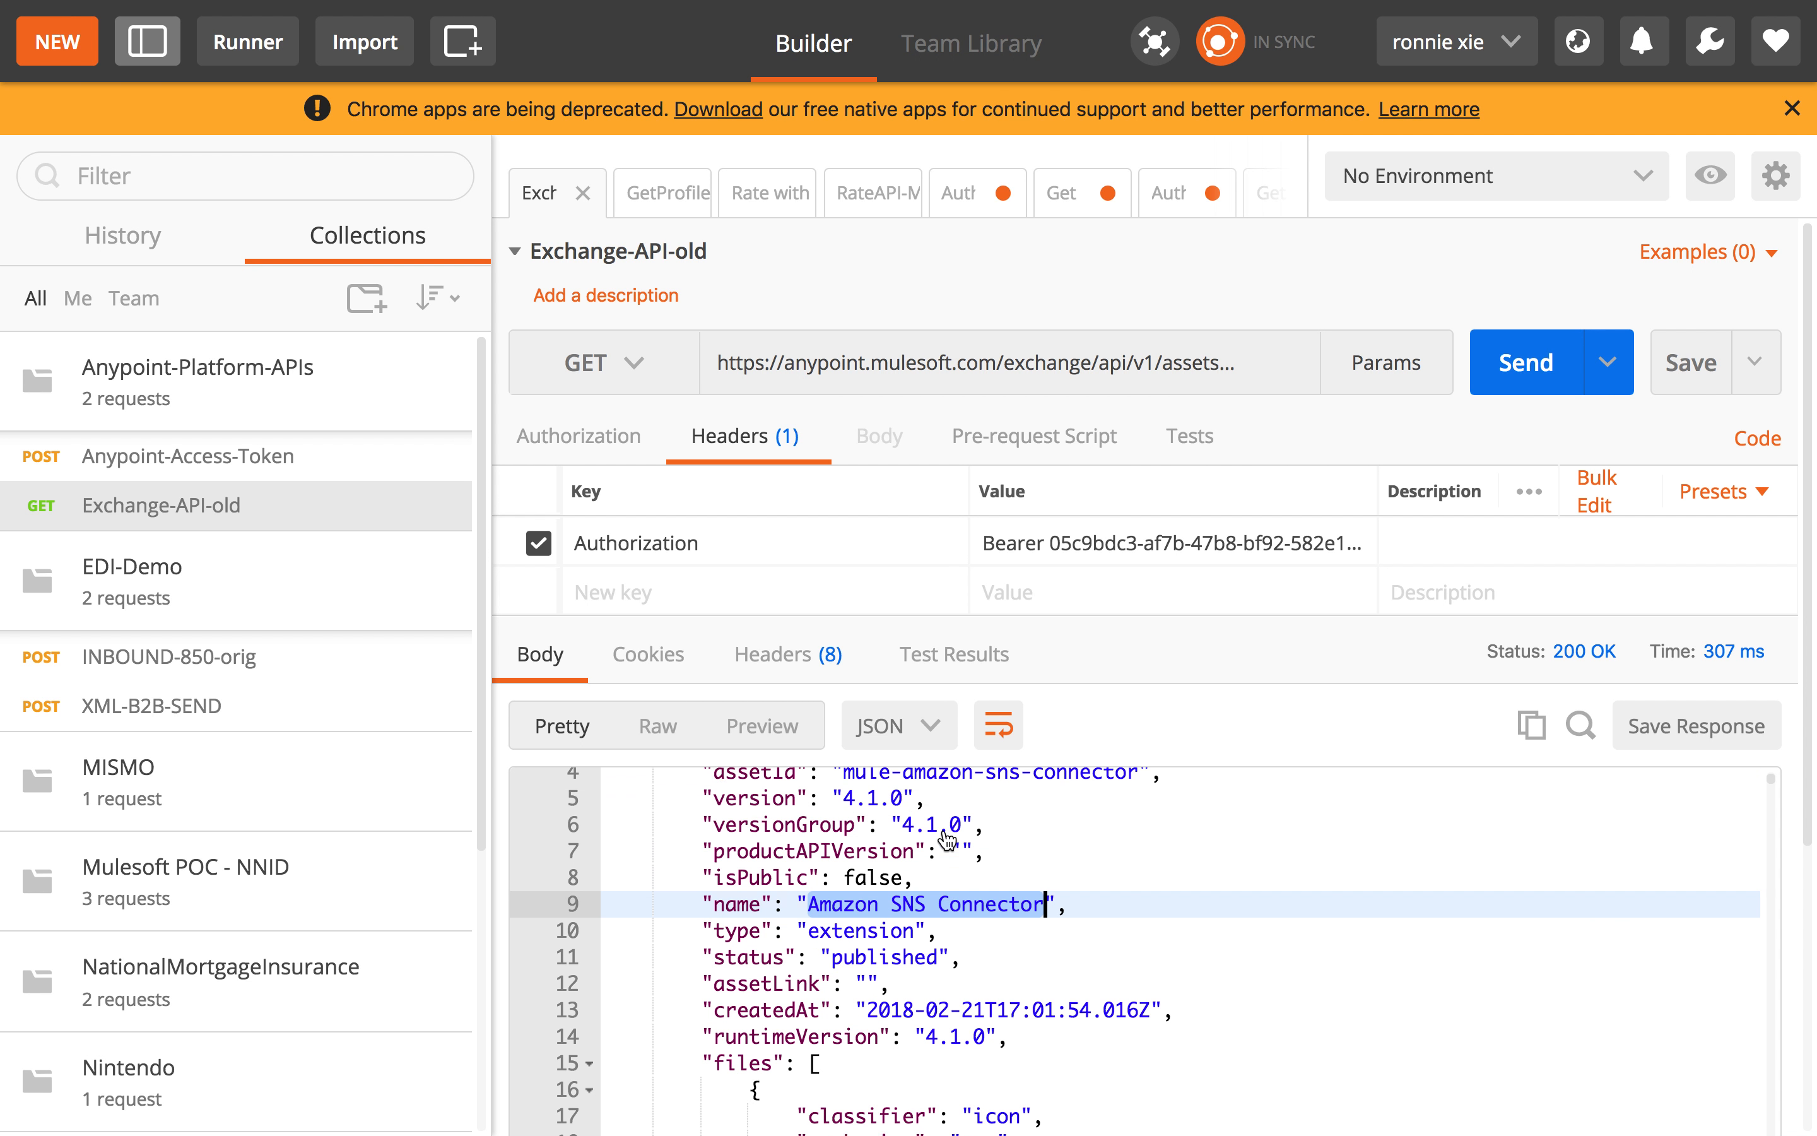
pyautogui.scroll(-10, 947, 840)
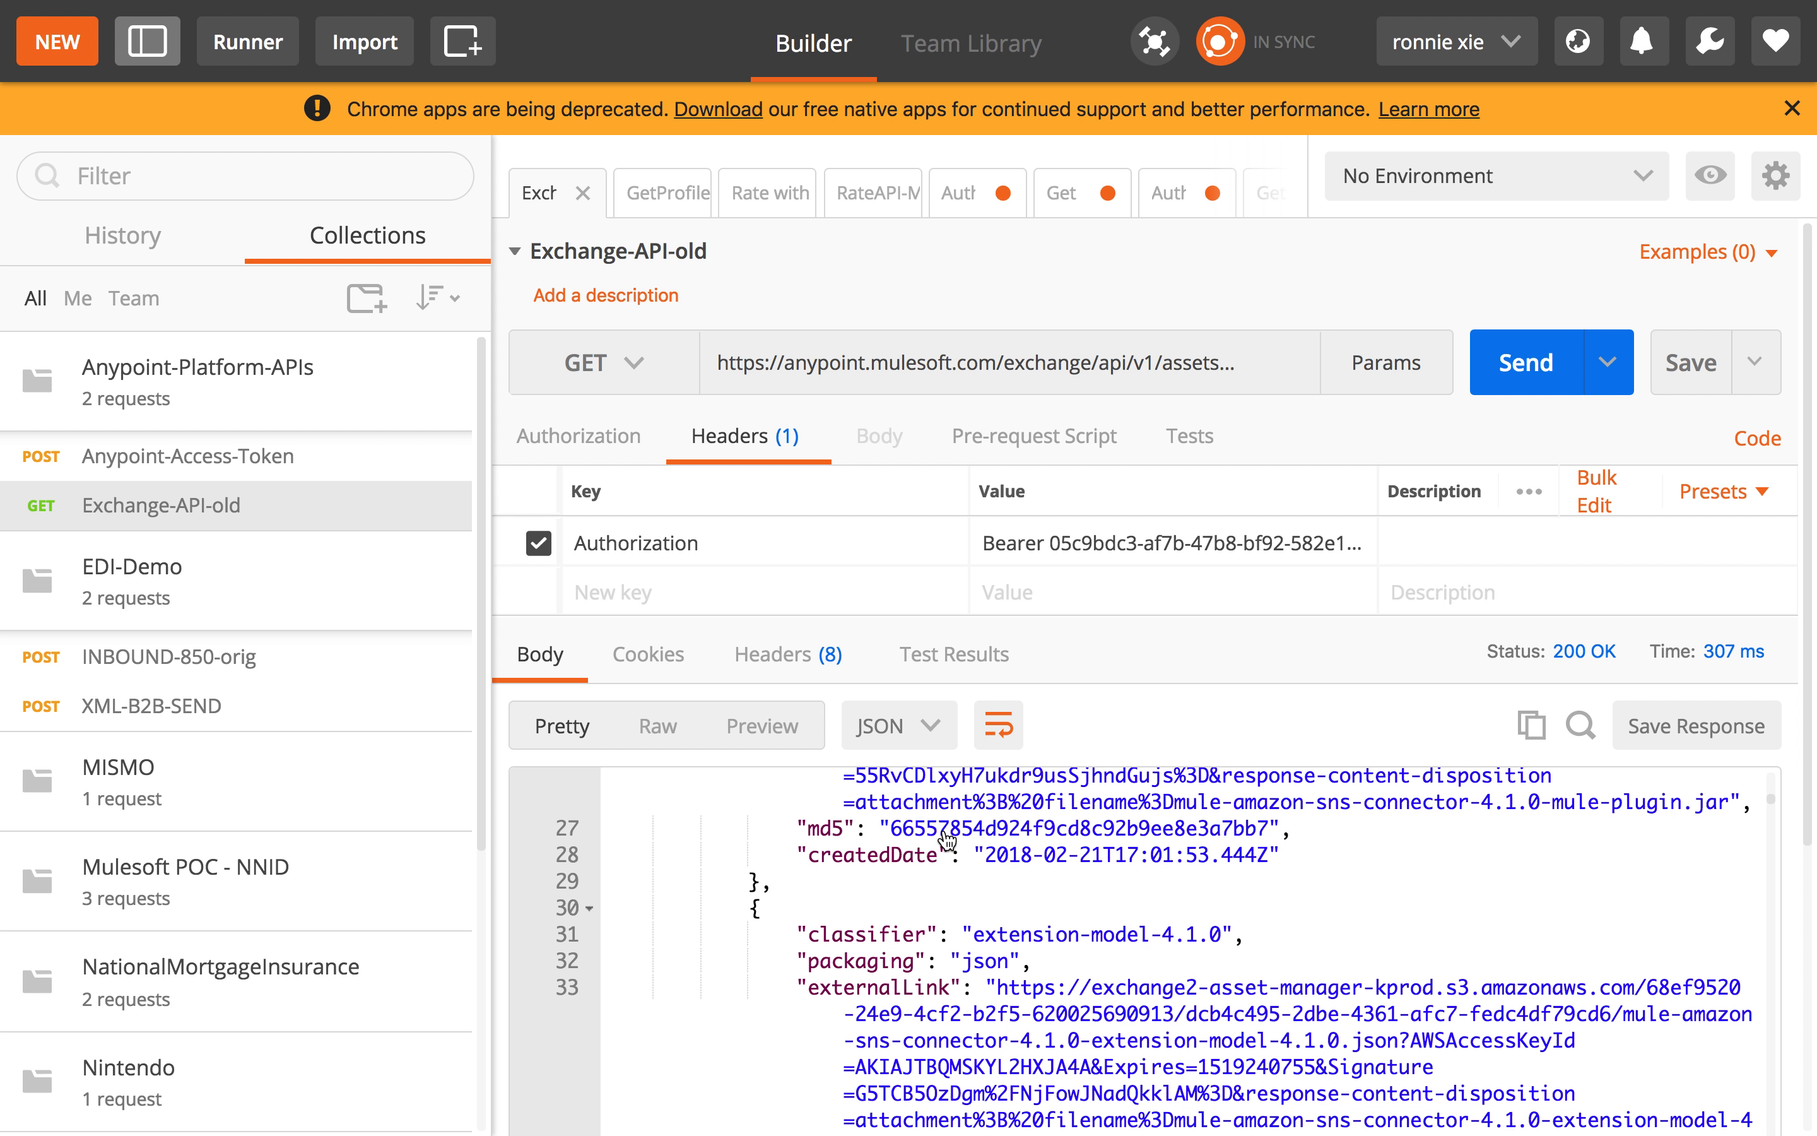
pyautogui.scroll(4, 948, 840)
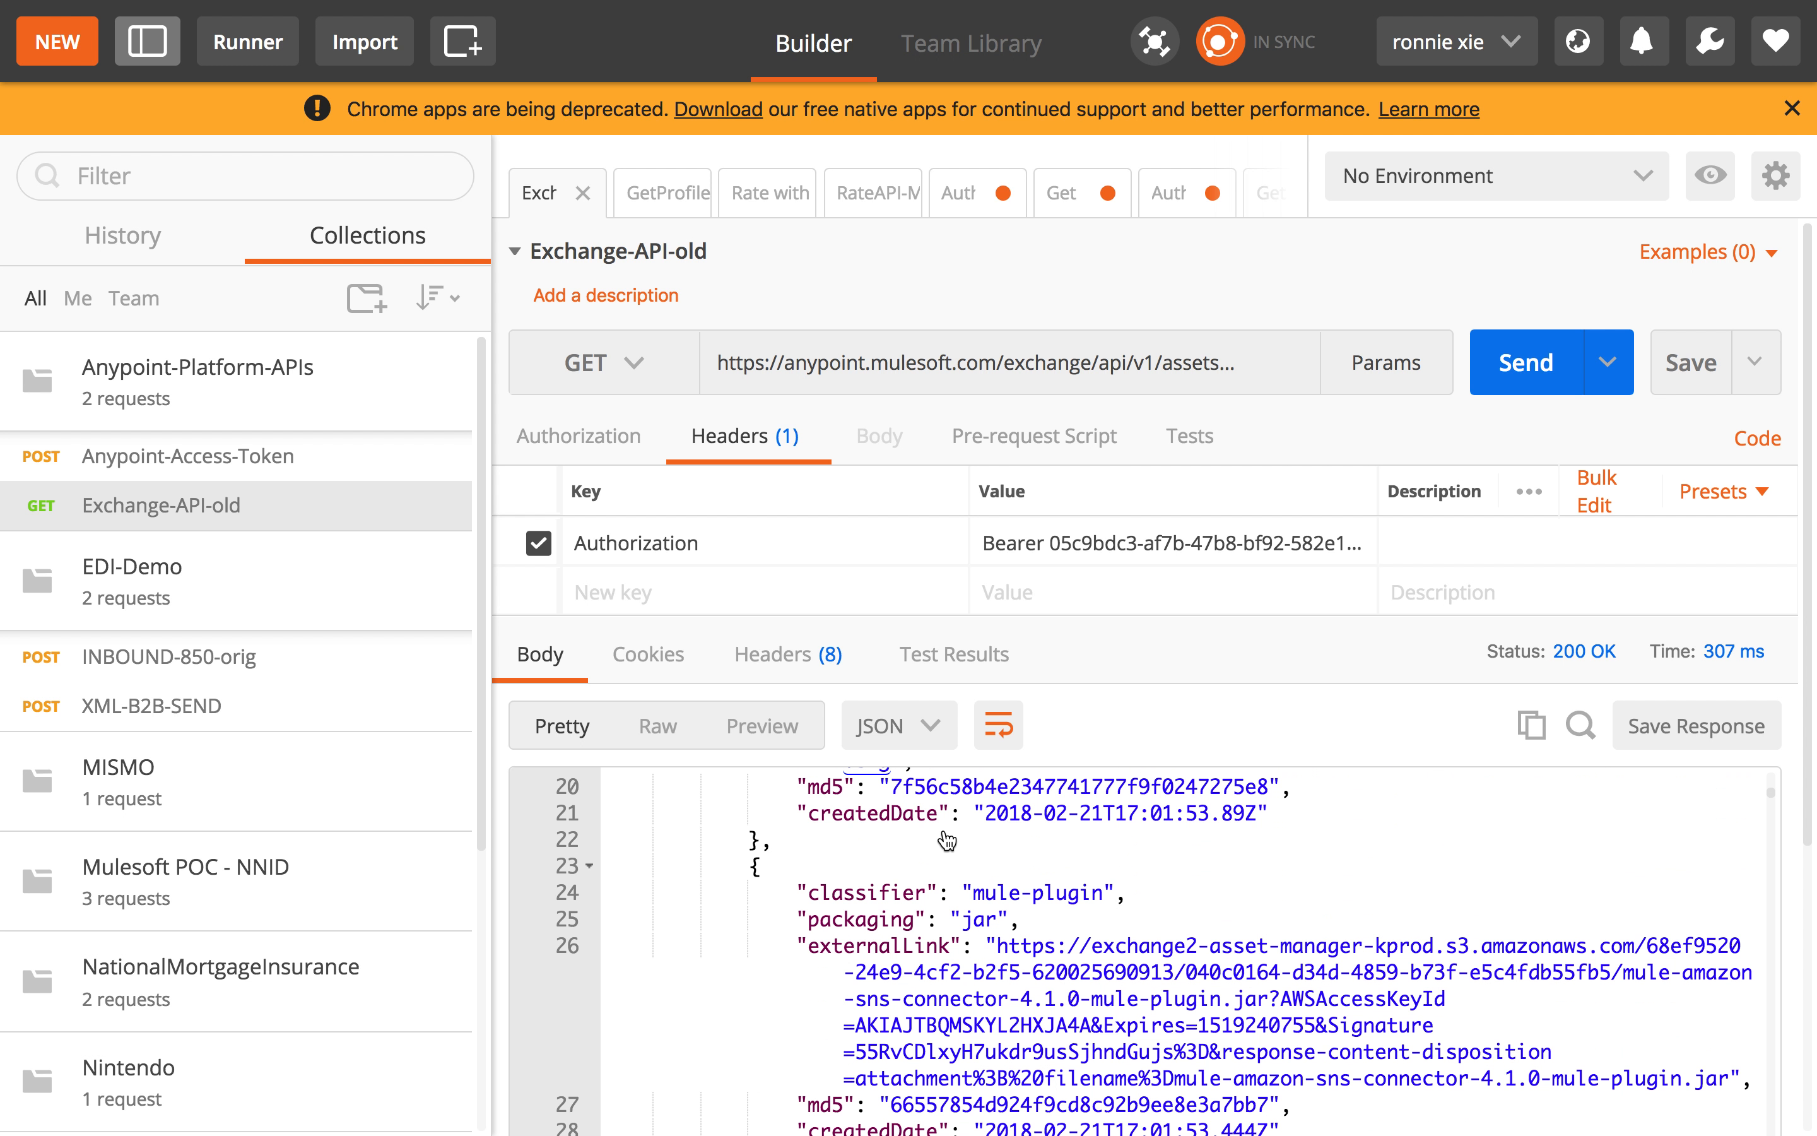